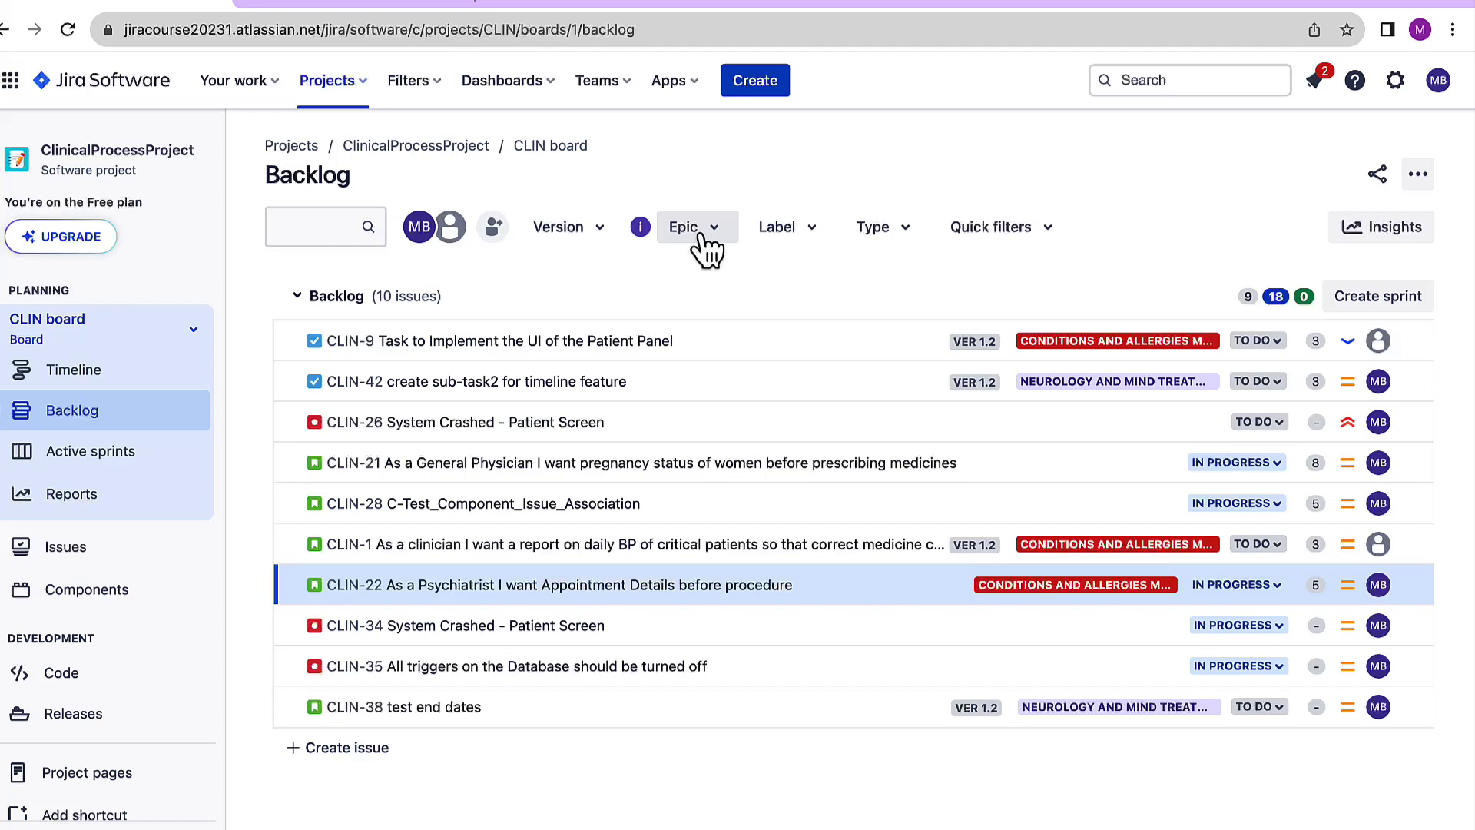
Filter the CLIN backlog by the Conditions and Allergies Management epic, leaving its 3 issues.
click(701, 237)
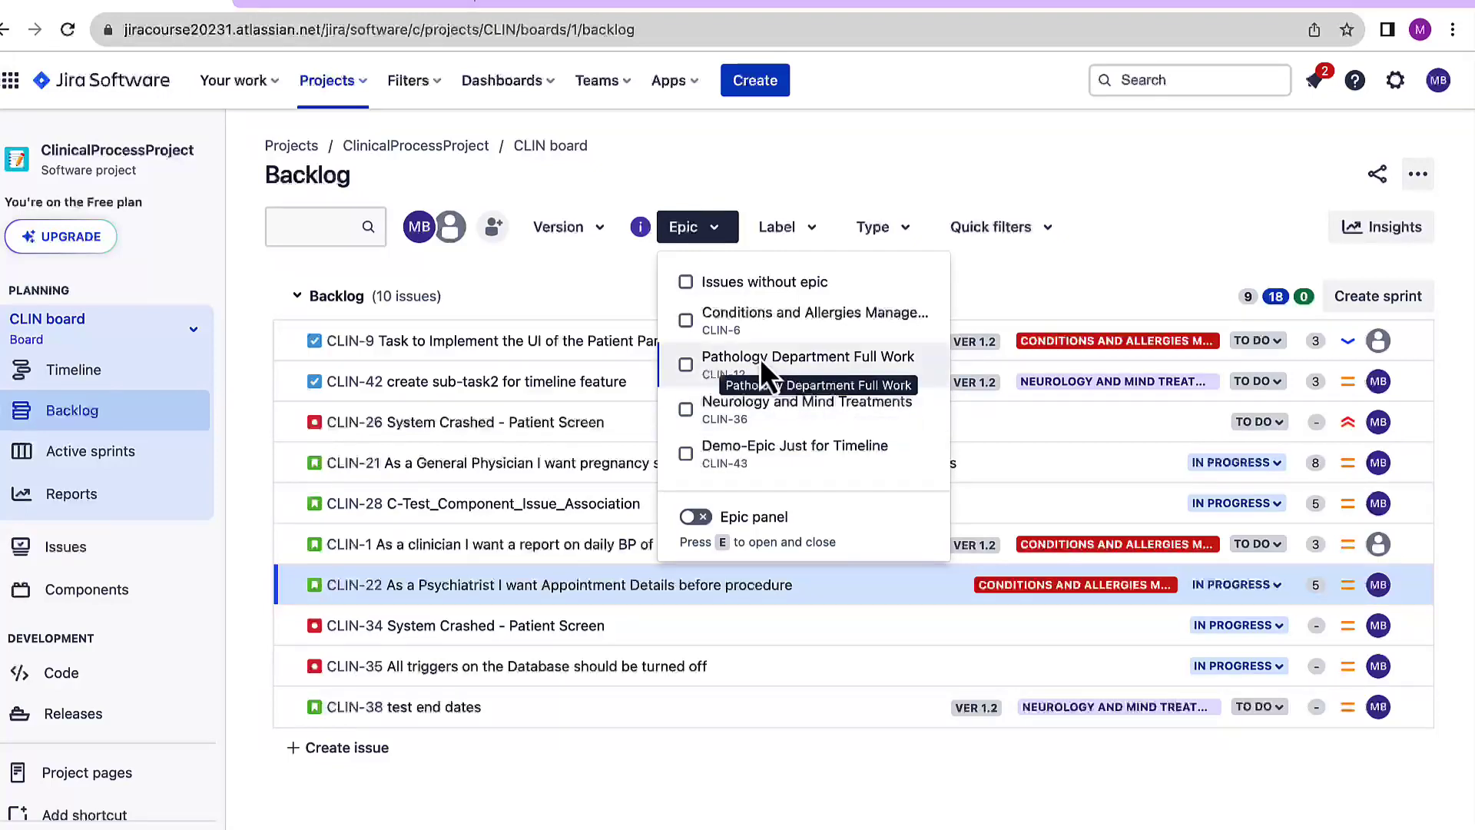
click(685, 320)
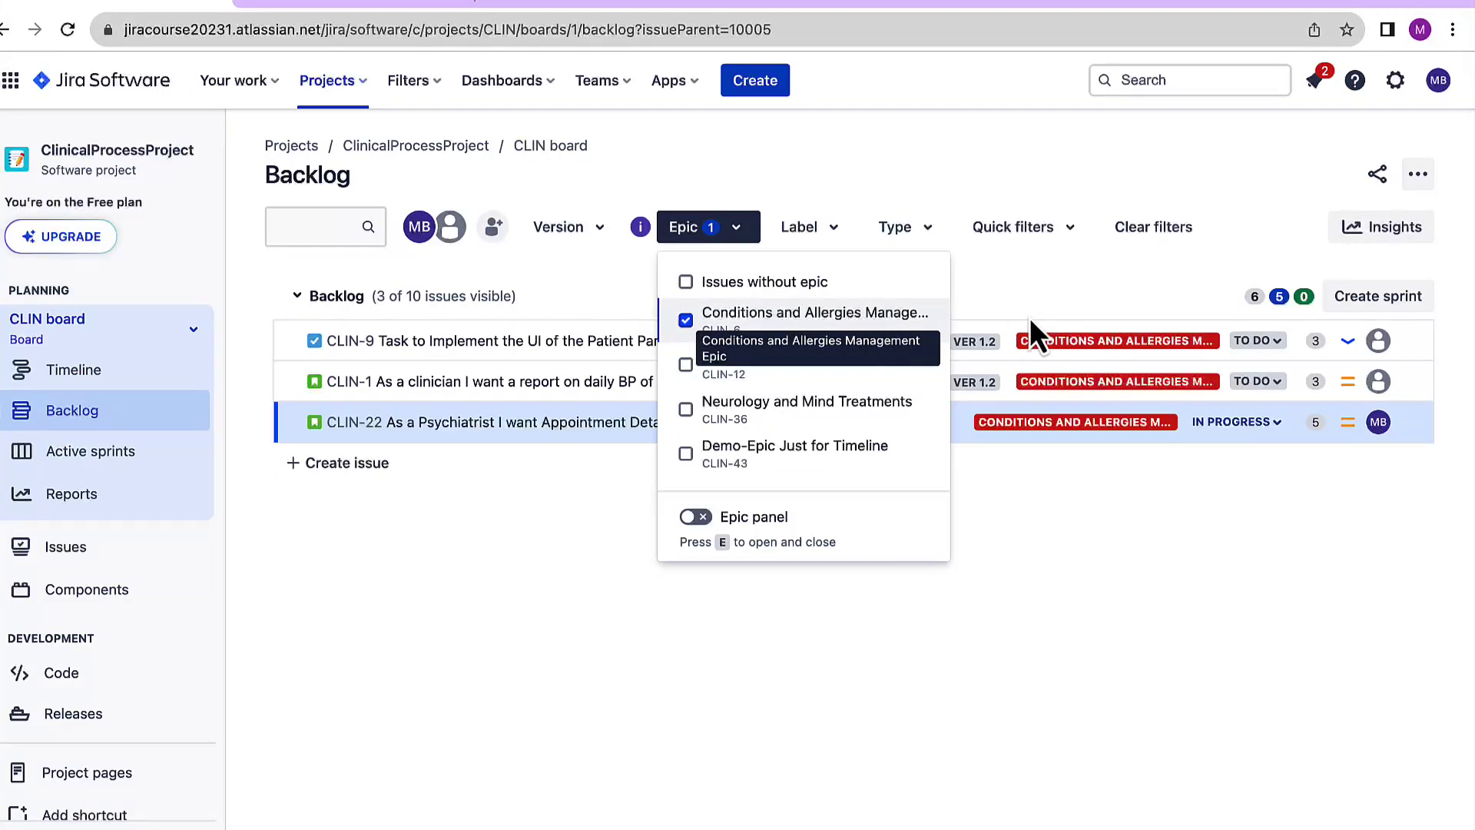
click(1022, 285)
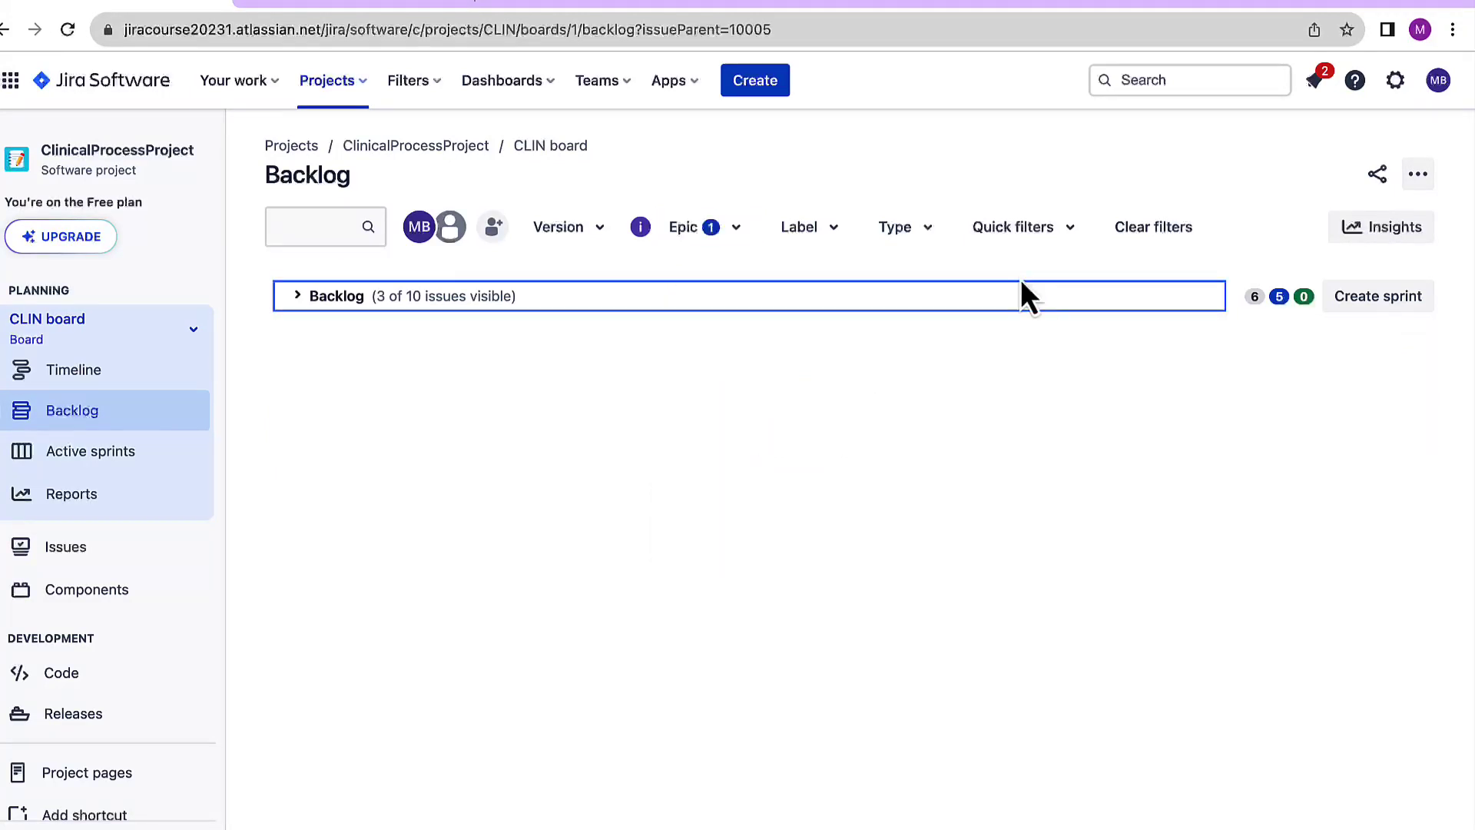
click(296, 299)
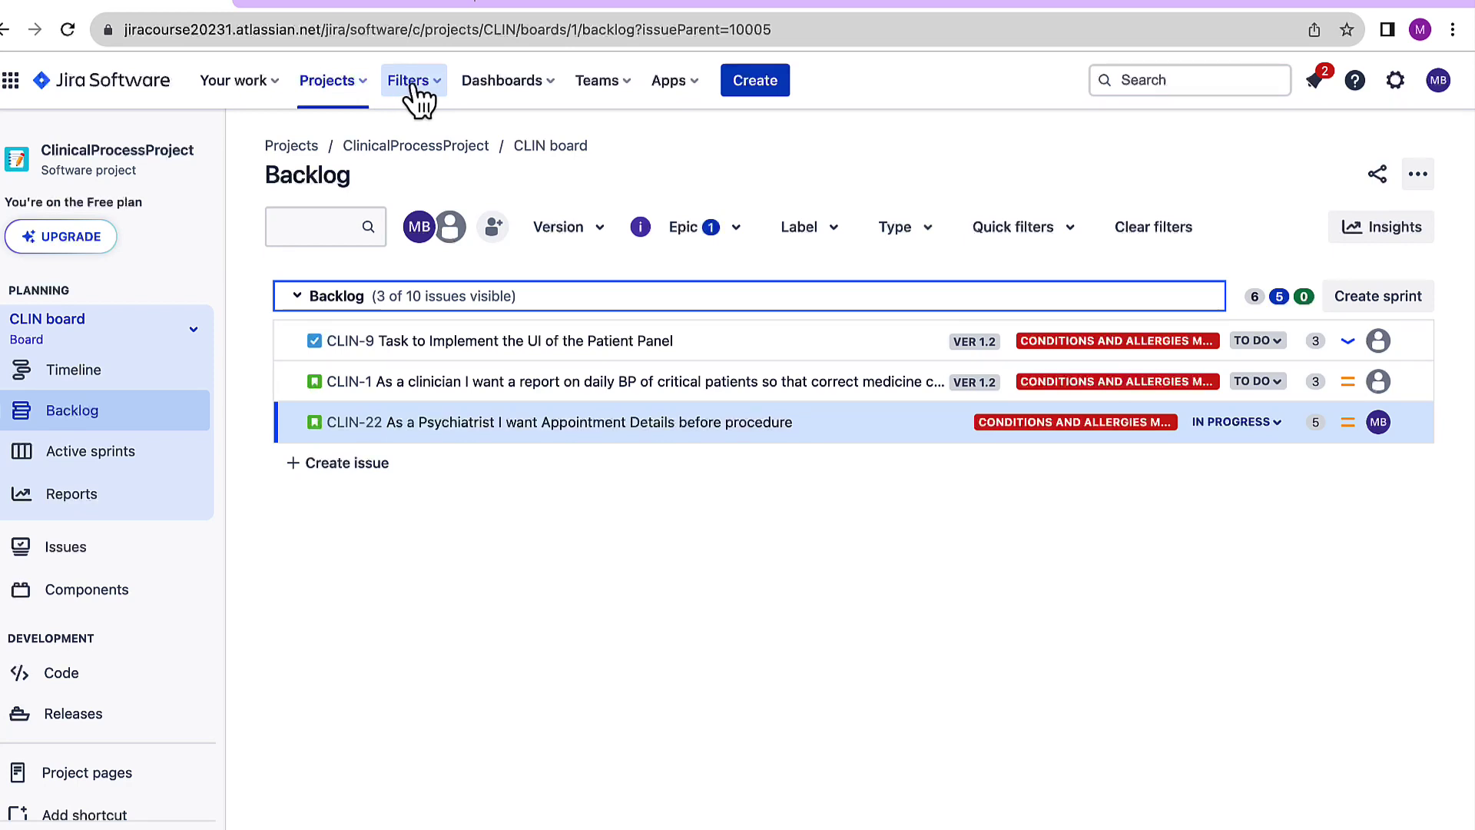
Create a new filter from the all-filters page and focus its JQL query field.
click(413, 86)
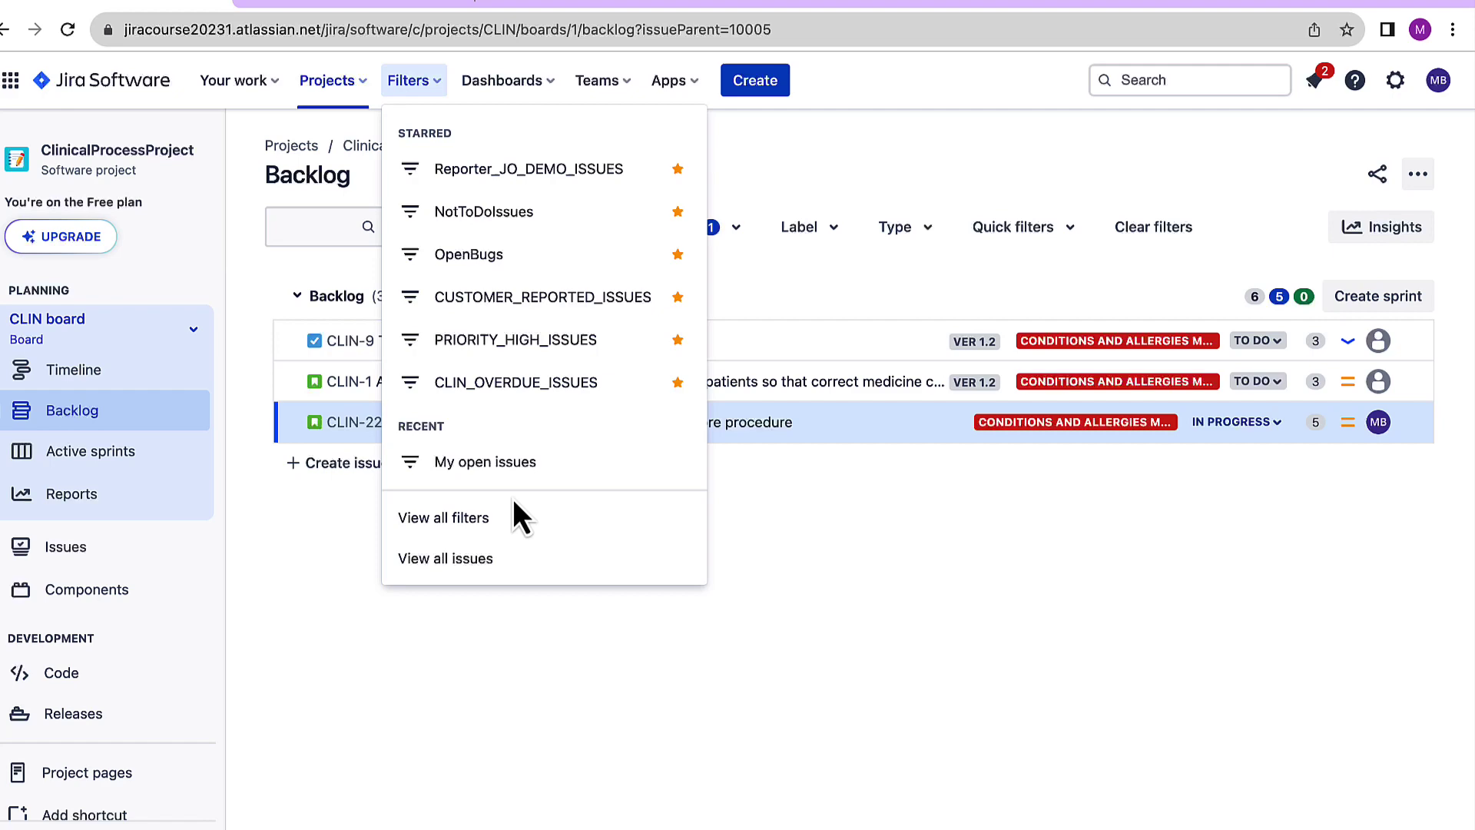
click(511, 520)
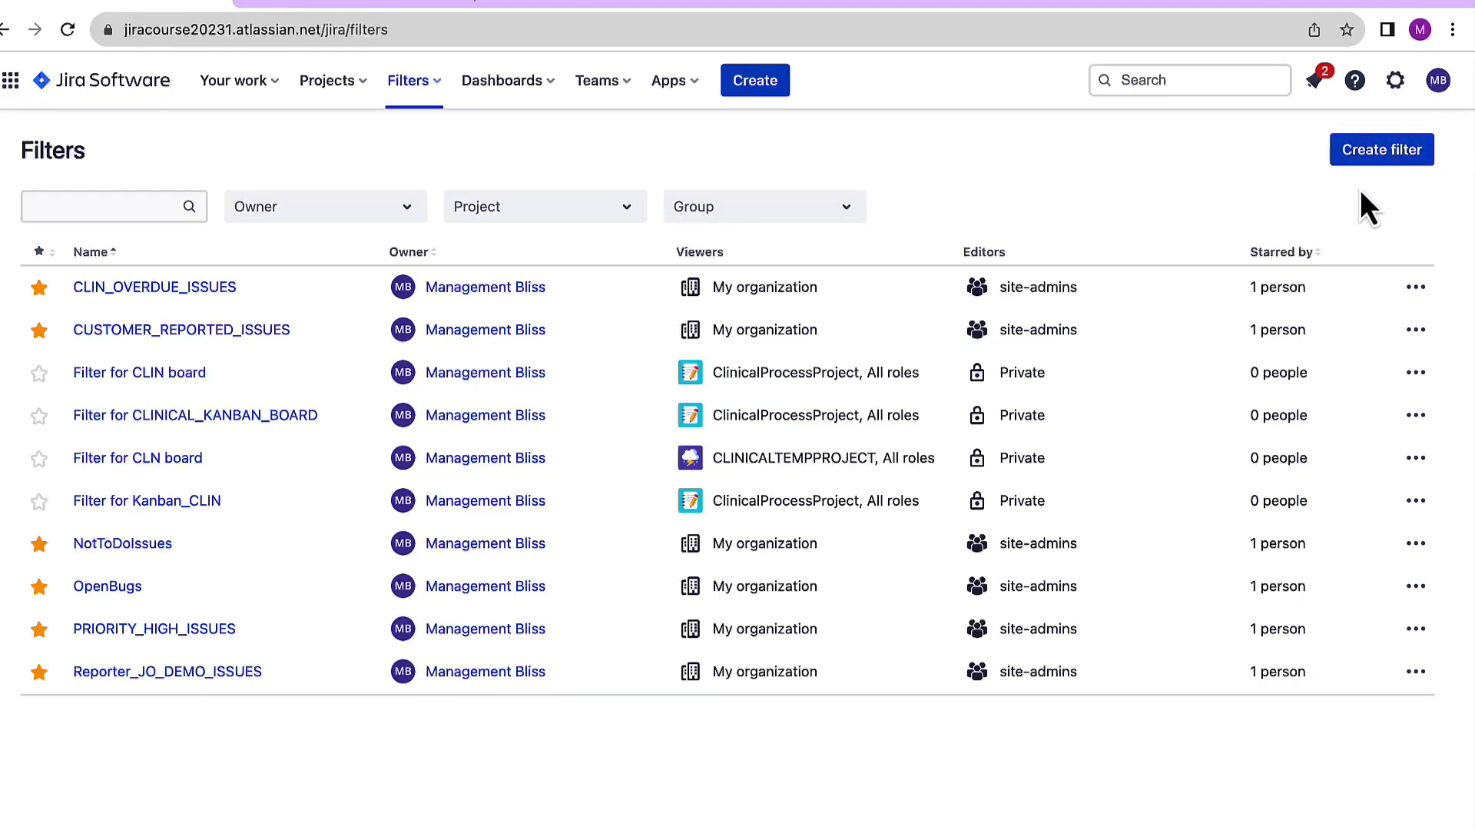
click(1380, 153)
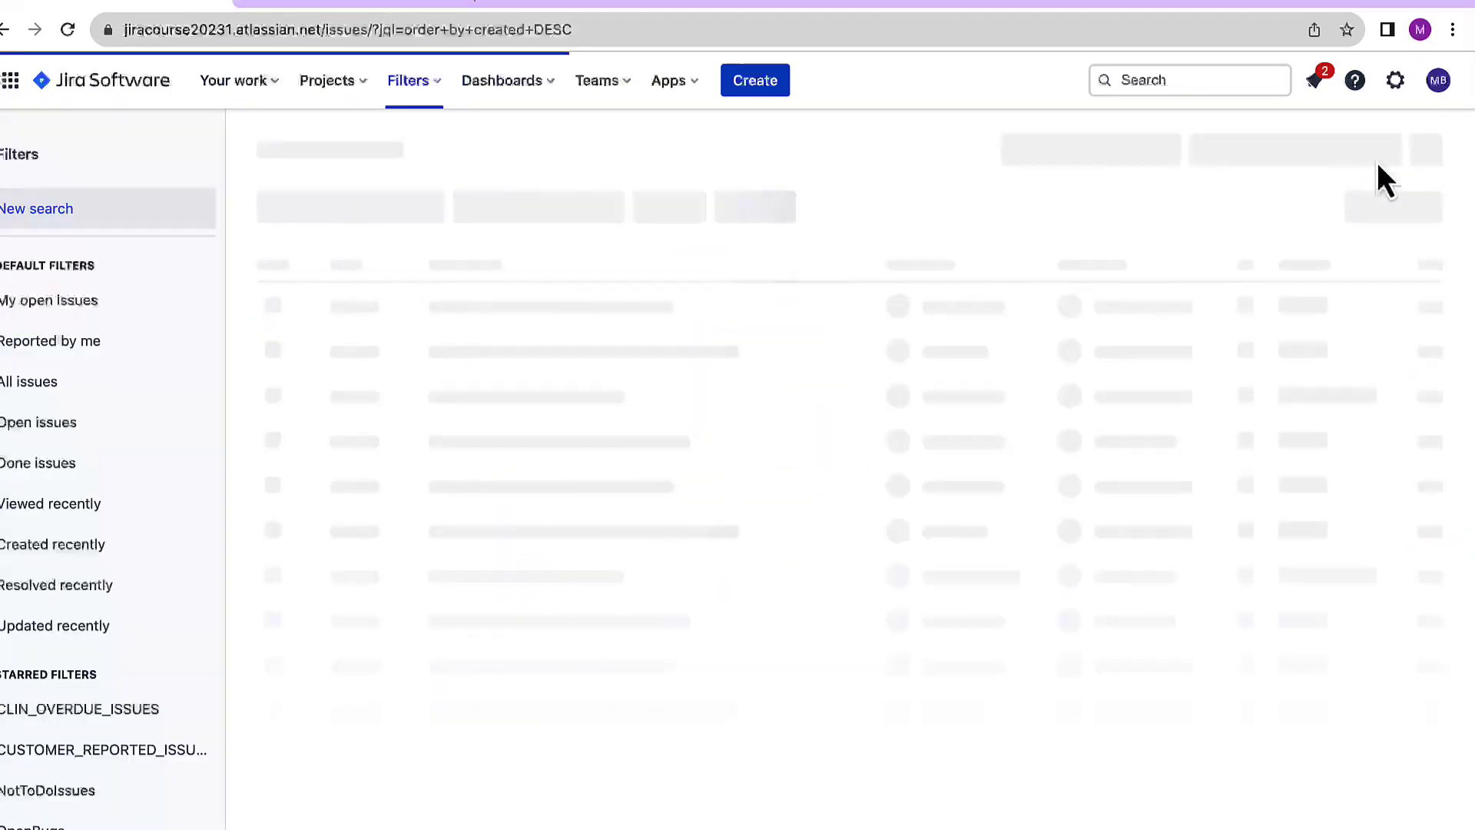
click(738, 209)
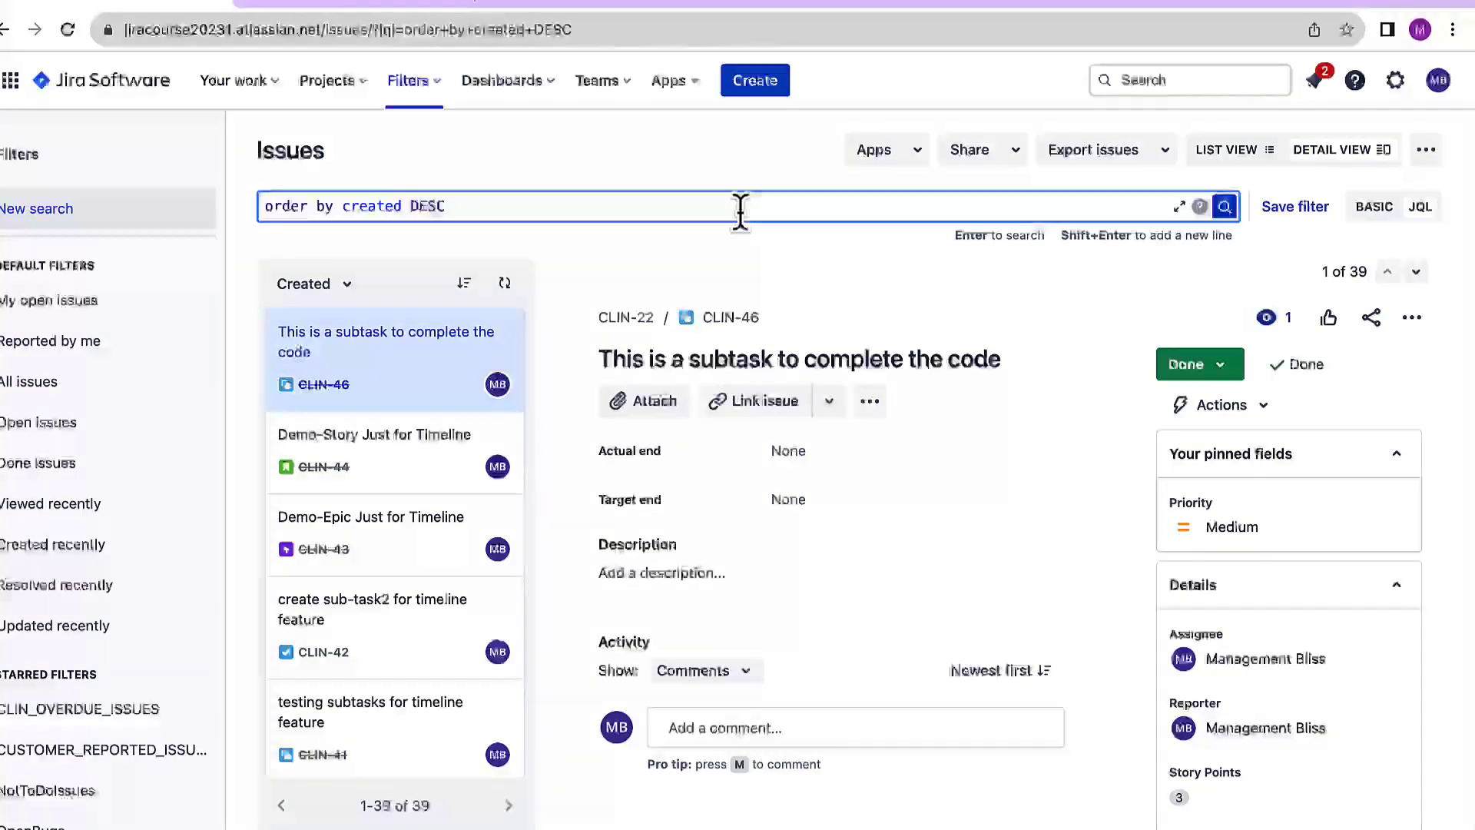
Replace the JQL with project = ClinicalProcessProject using autocomplete.
key(BackSpace)
key(BackSpace)
key(BackSpace)
key(BackSpace)
key(BackSpace)
key(BackSpace)
key(BackSpace)
key(BackSpace)
key(BackSpace)
key(BackSpace)
key(BackSpace)
key(BackSpace)
key(BackSpace)
key(BackSpace)
key(BackSpace)
key(BackSpace)
key(BackSpace)
key(BackSpace)
key(BackSpace)
key(BackSpace)
key(BackSpace)
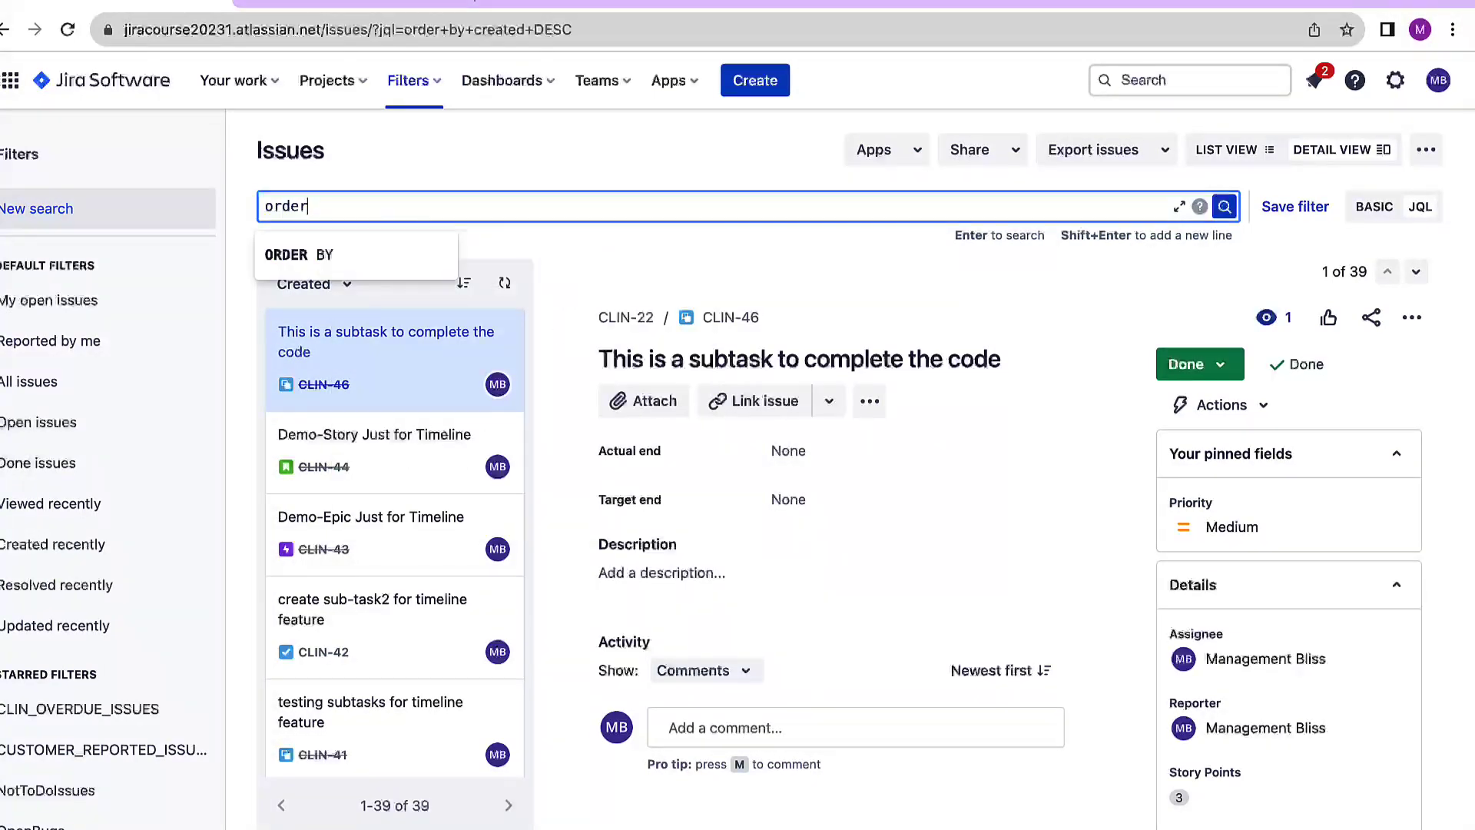
text(project)
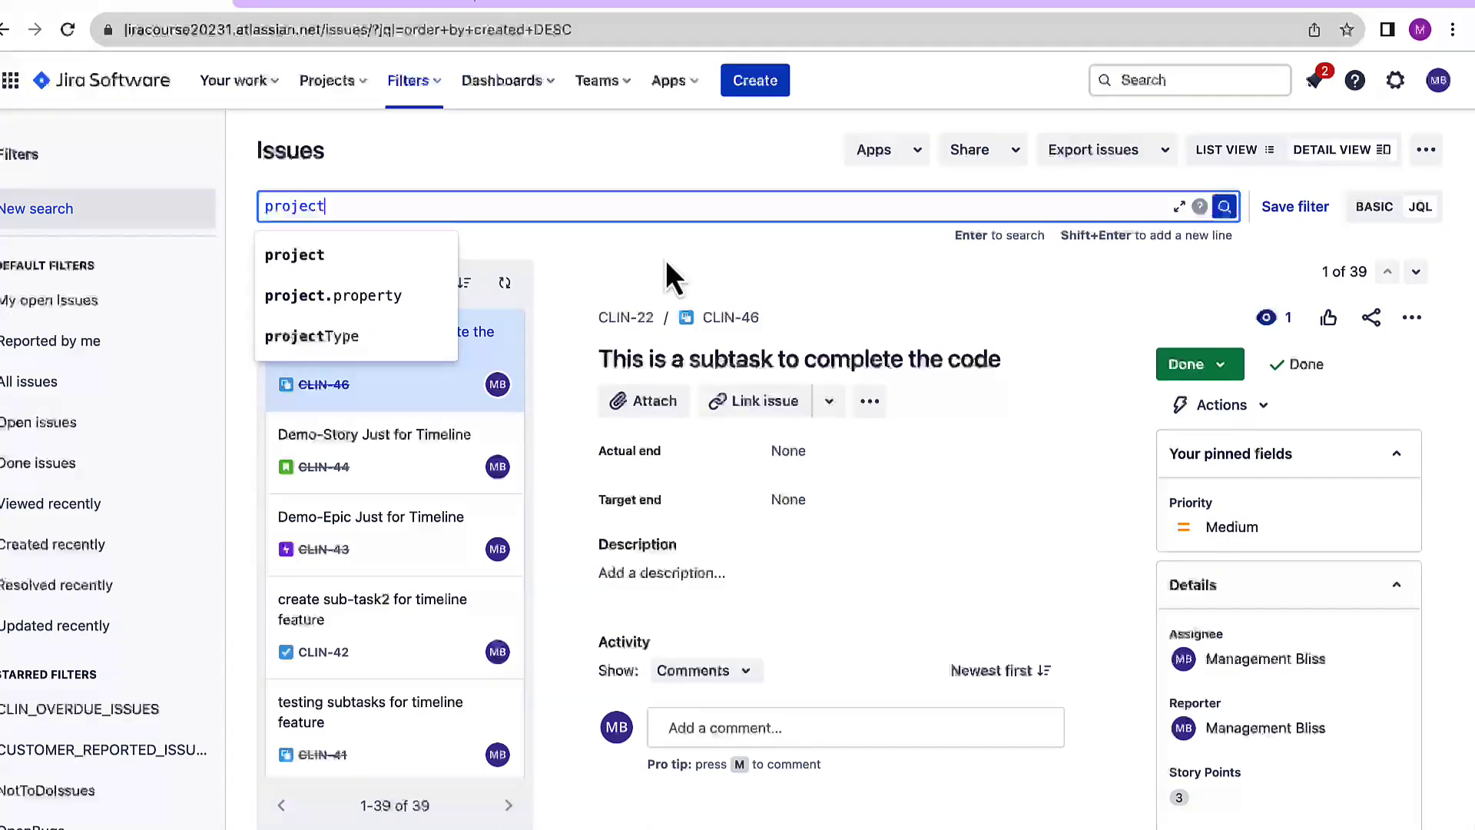
click(361, 261)
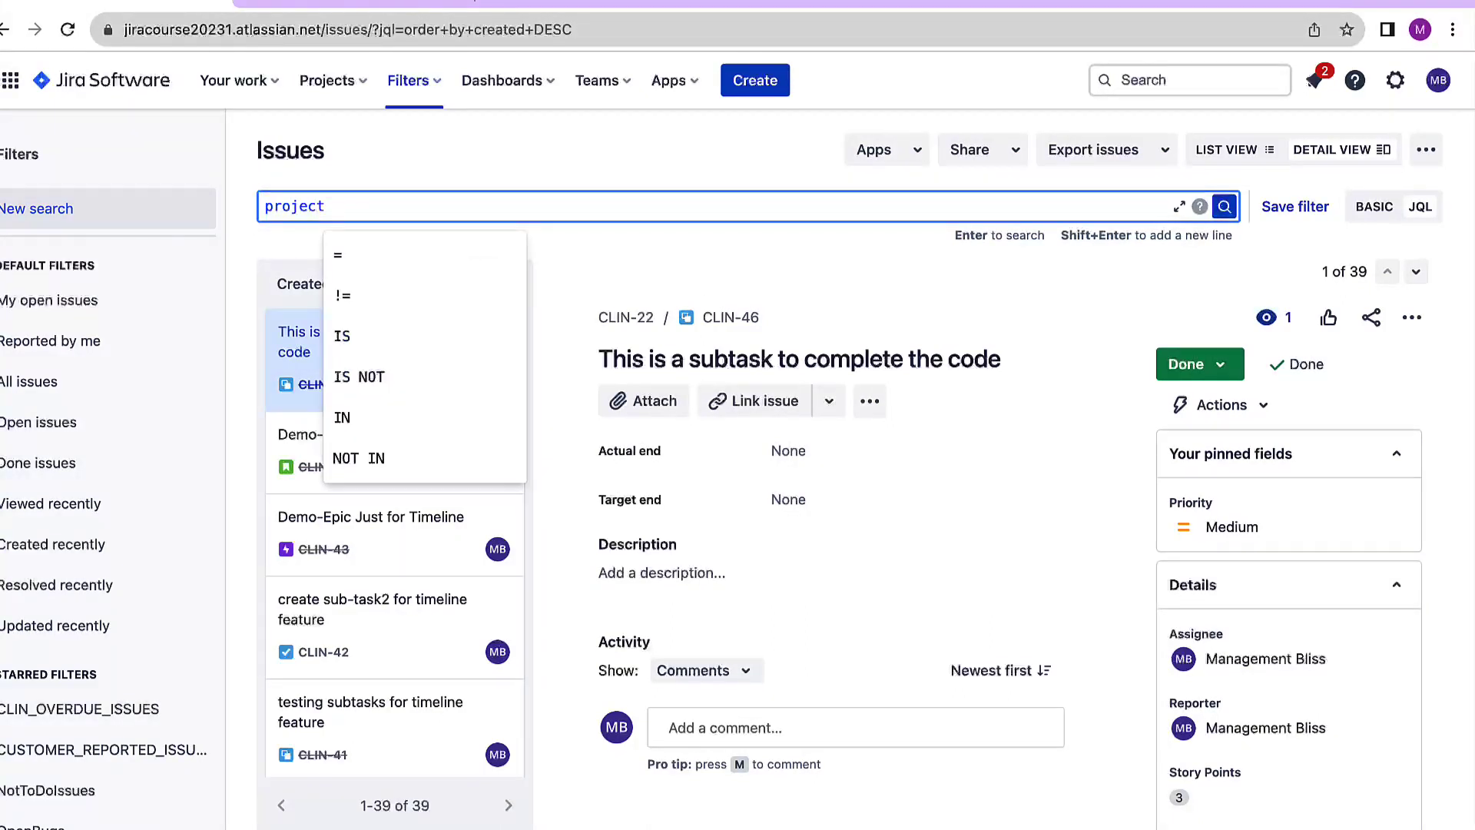
text(= "C)
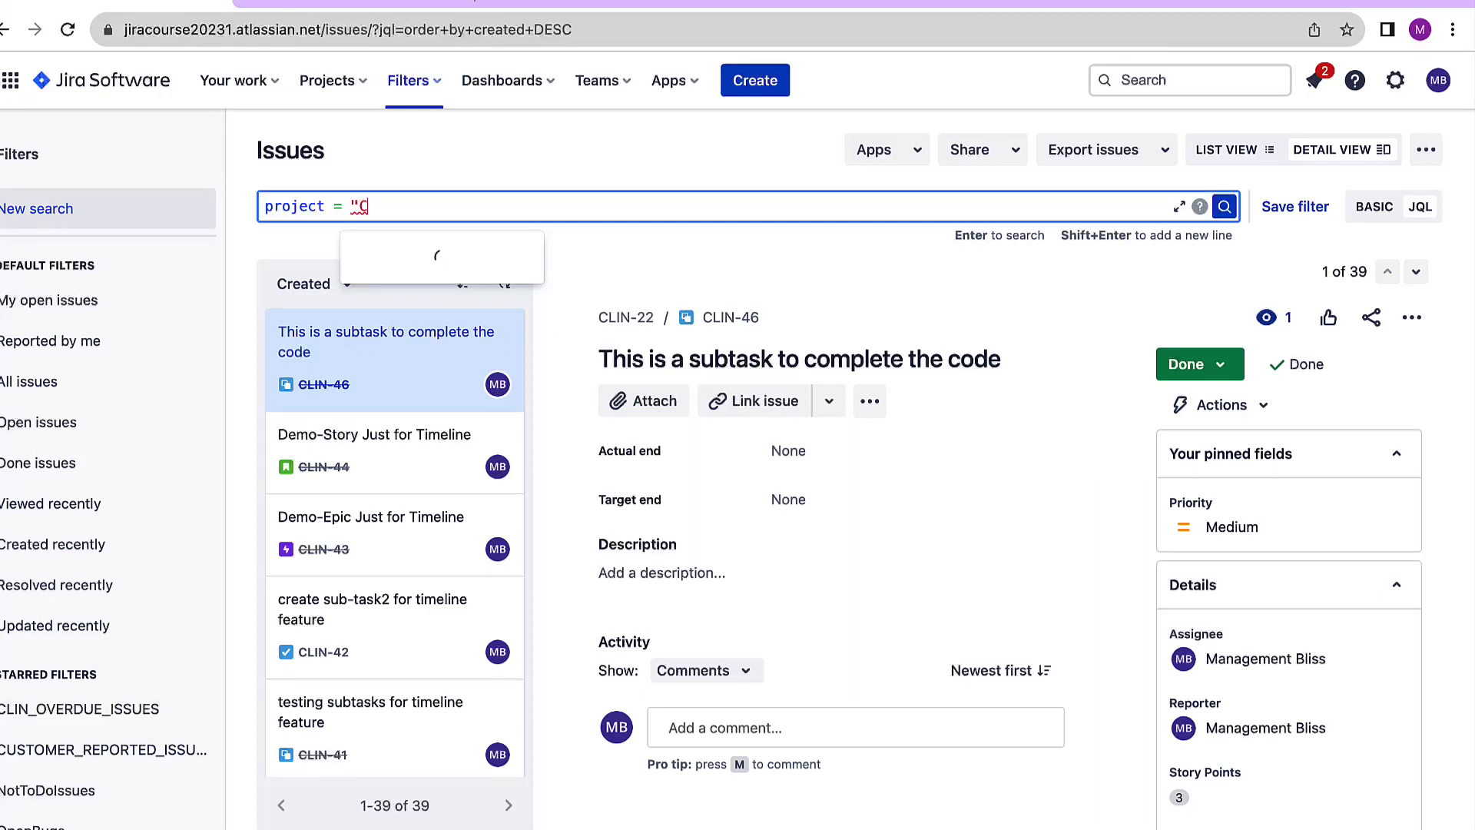
click(412, 261)
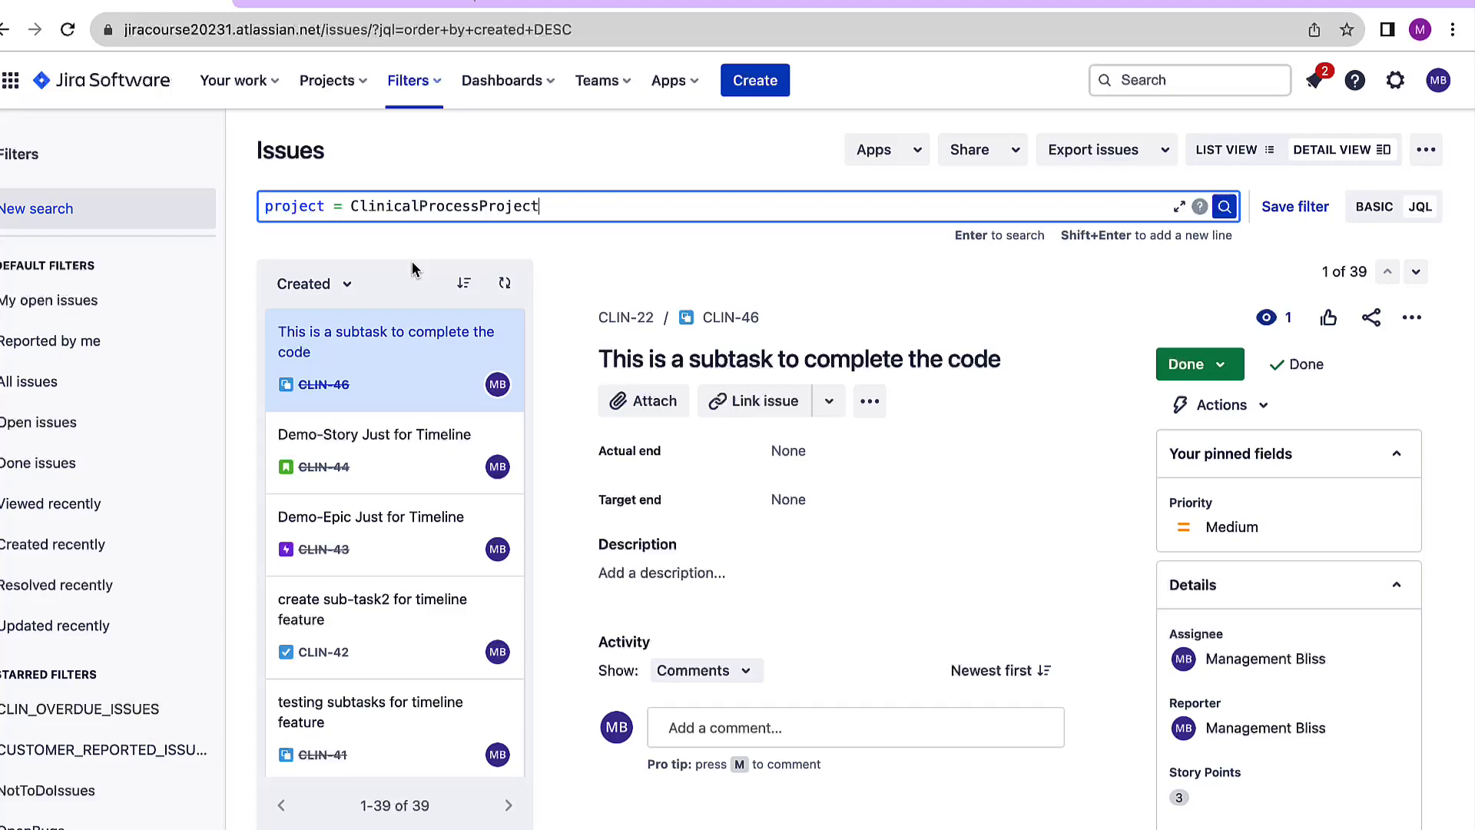
Add "Epic Link" = CLIN-6 to the query and run it, returning 6 issues.
text(and )
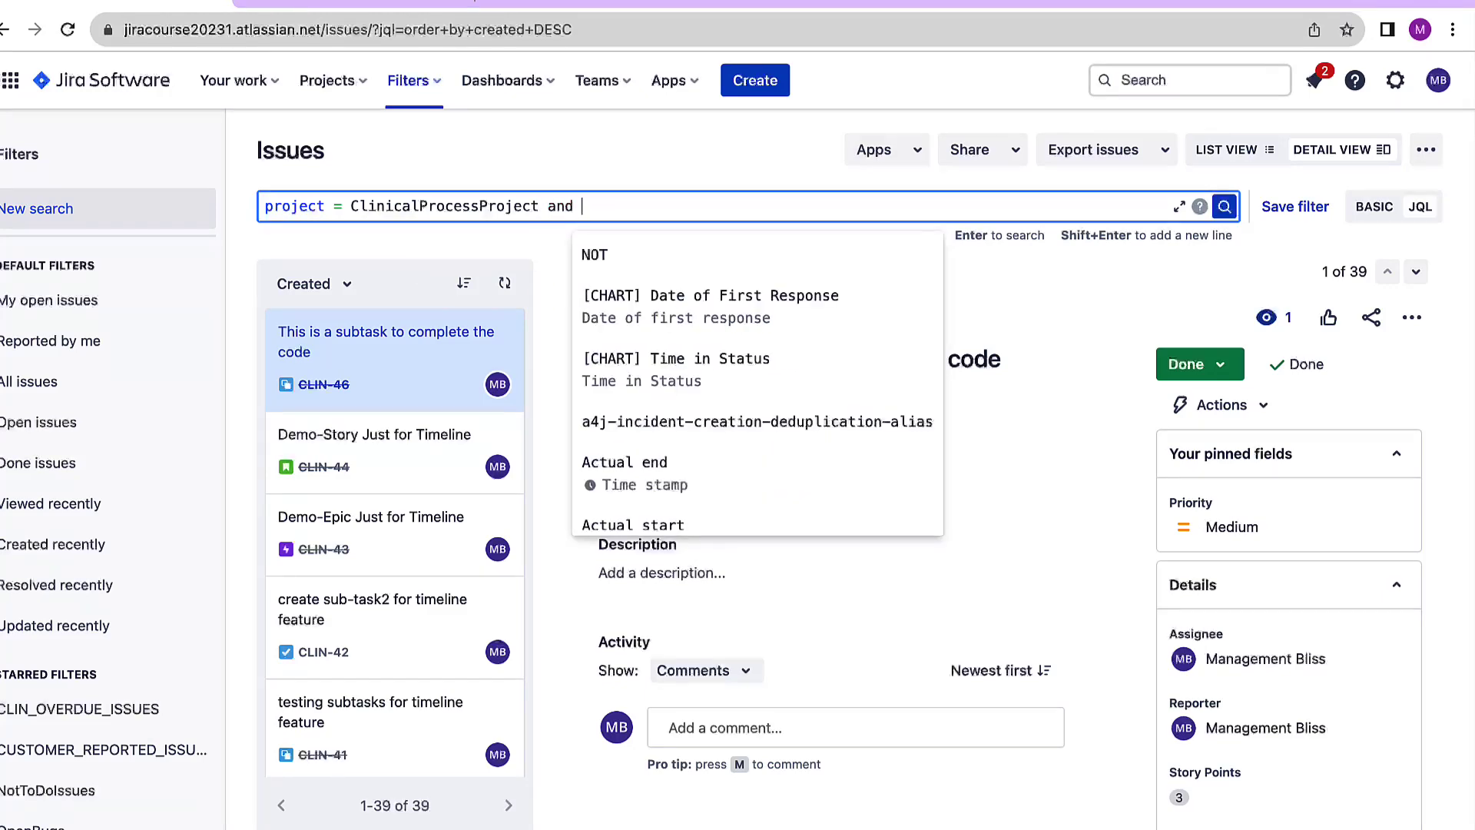
text(Epi)
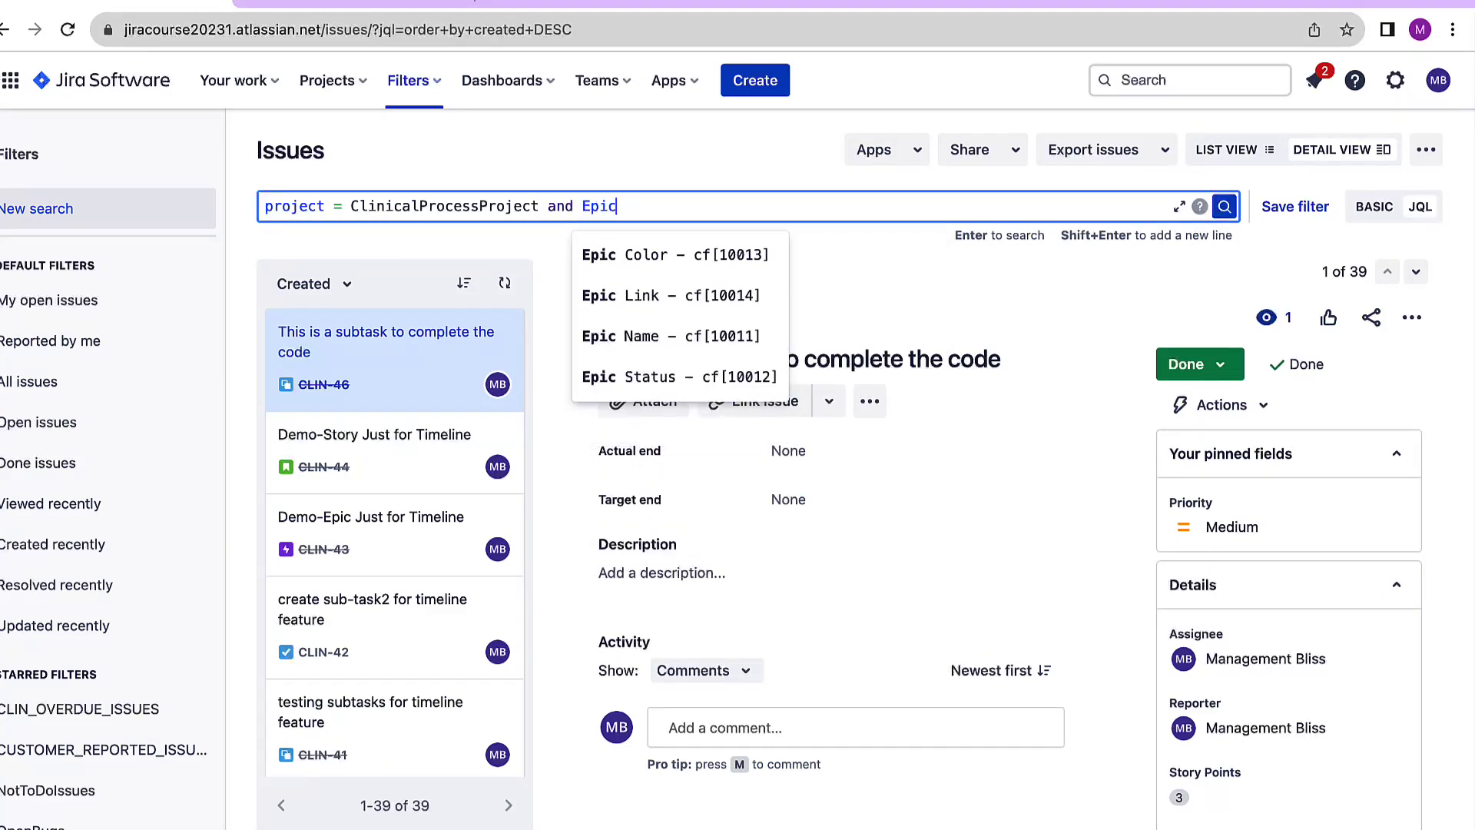
text(c)
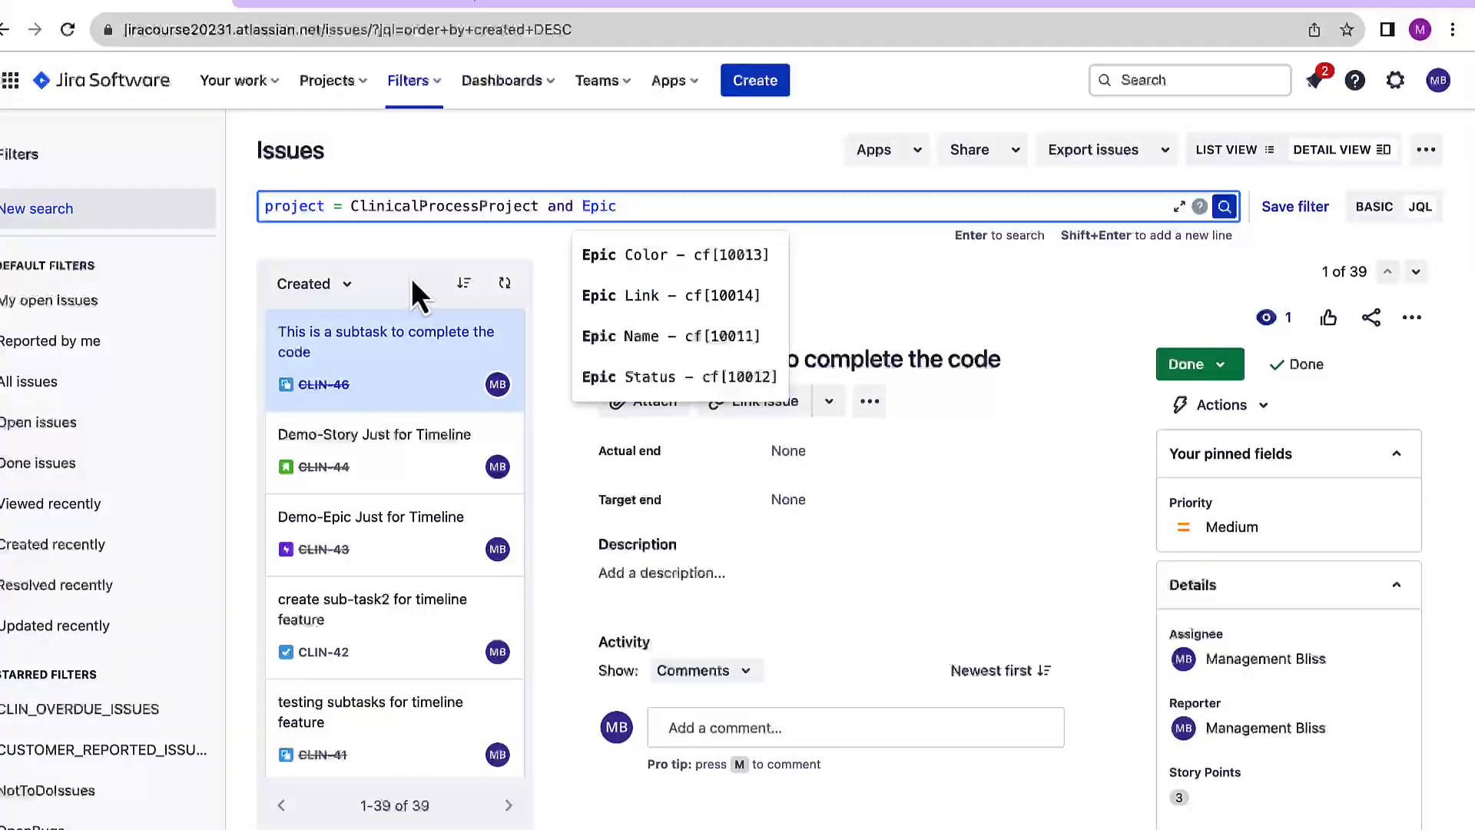
click(646, 306)
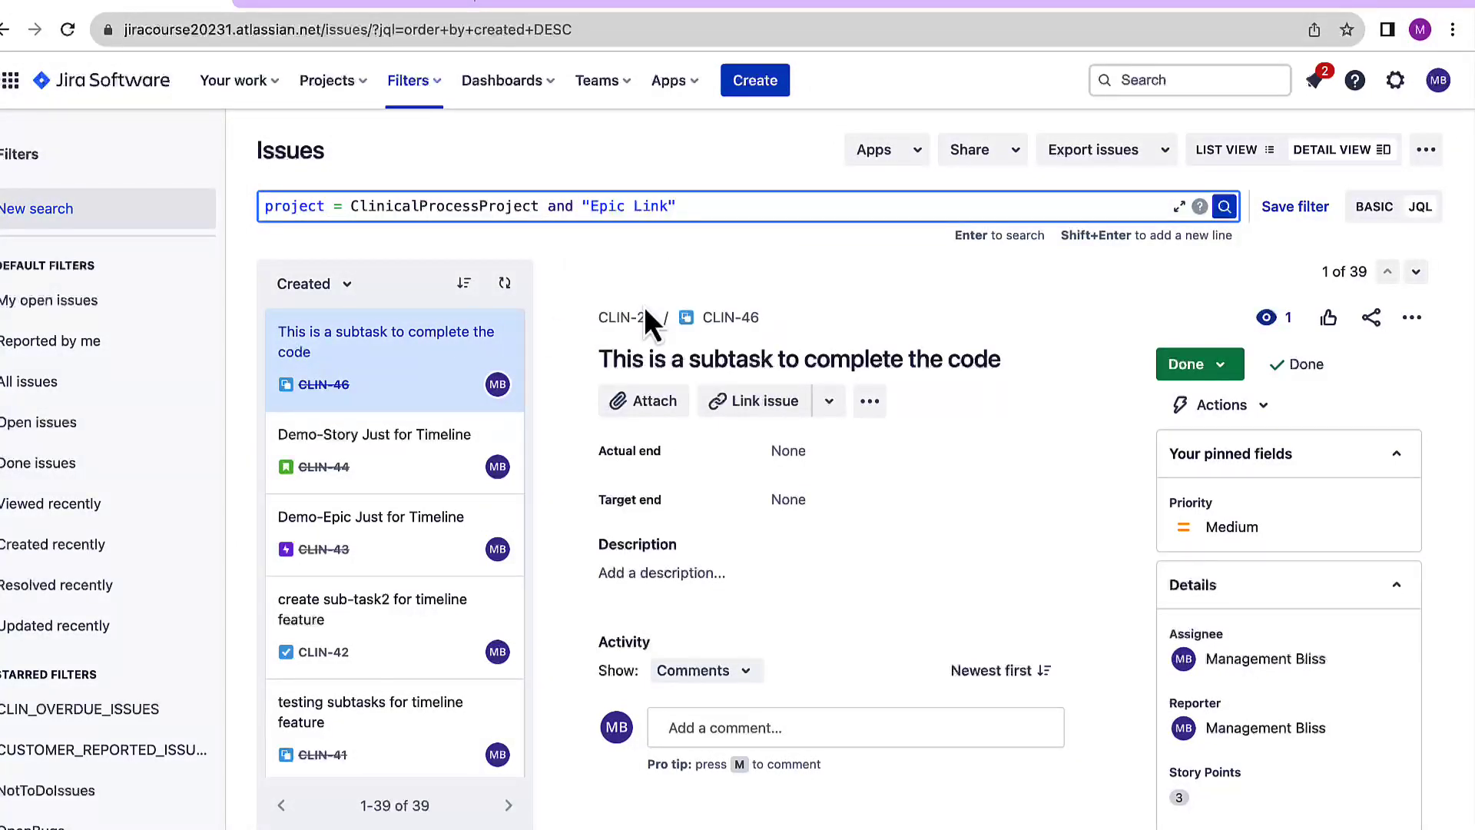
text(=)
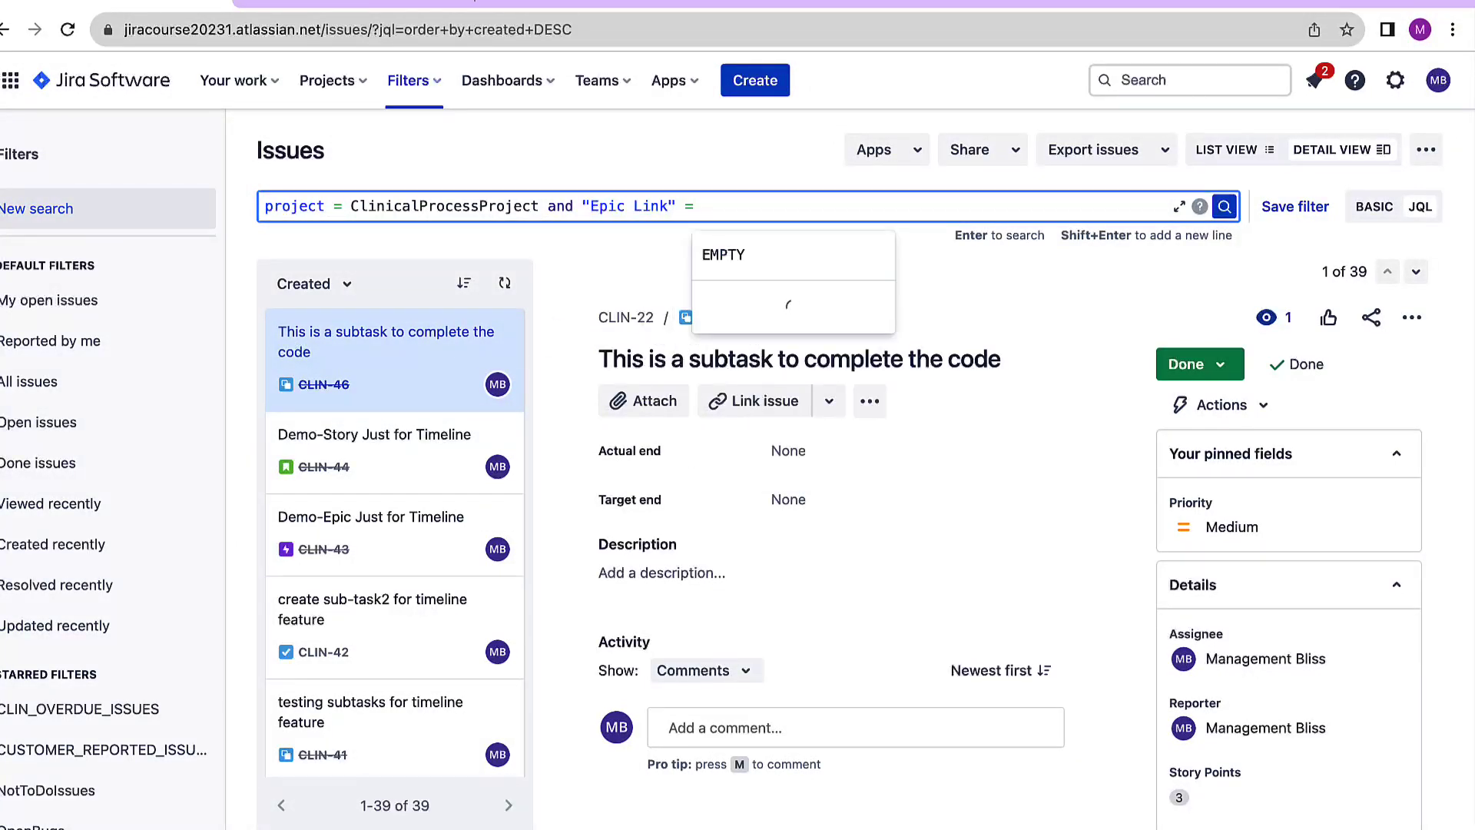
key(BackSpace)
key(BackSpace)
key(BackSpace)
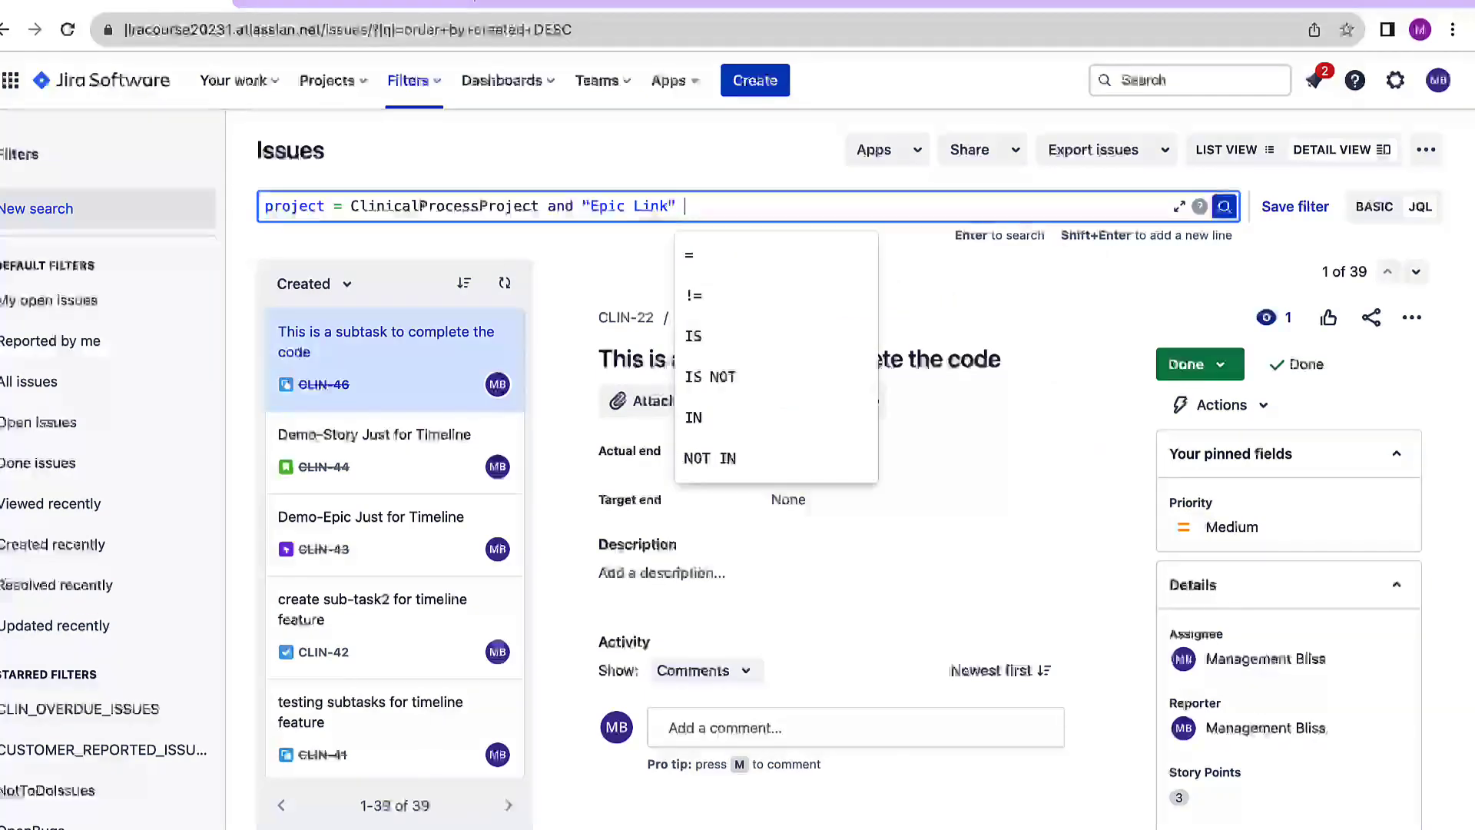
text(=)
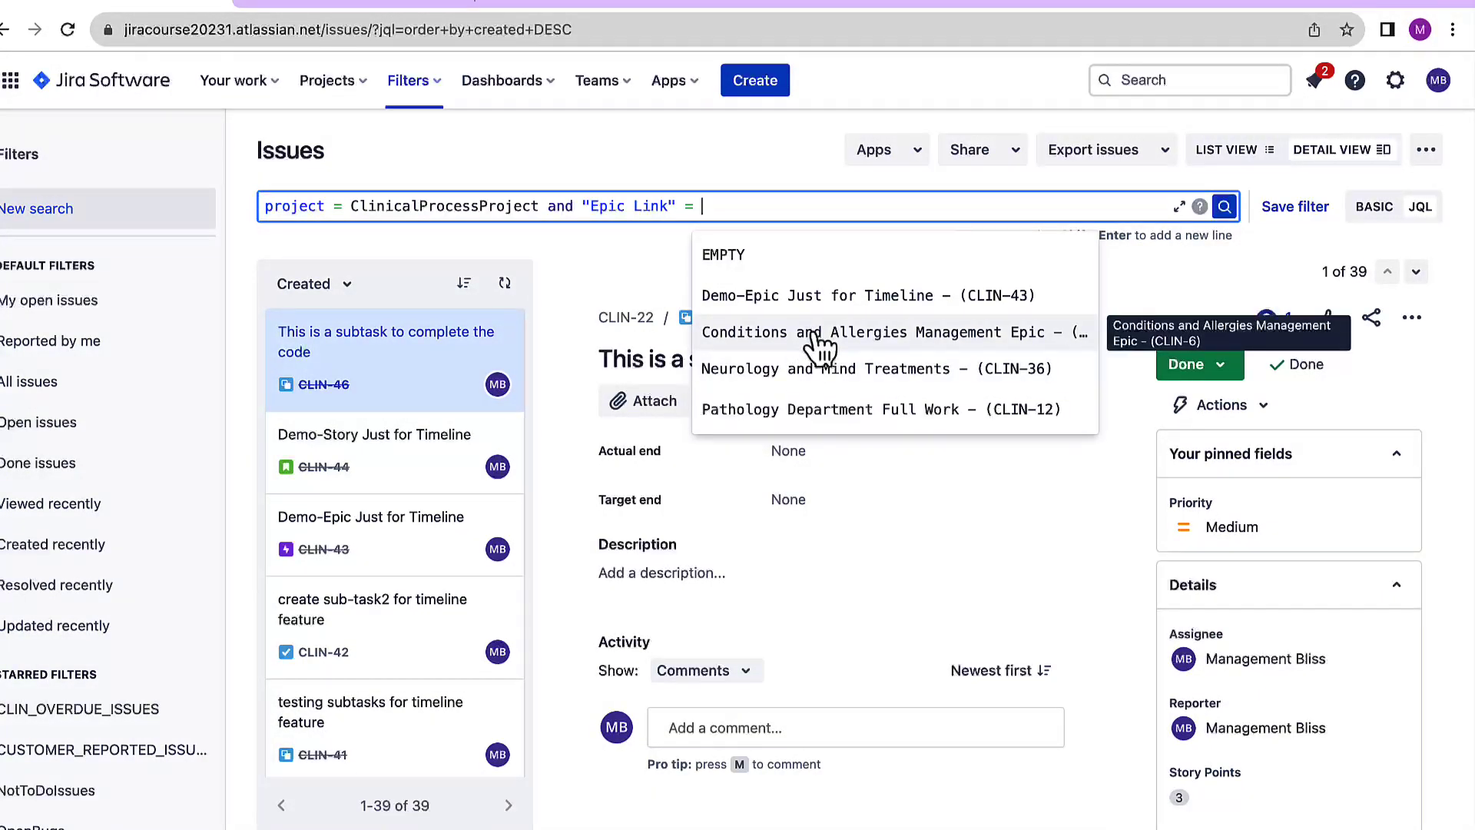
click(818, 343)
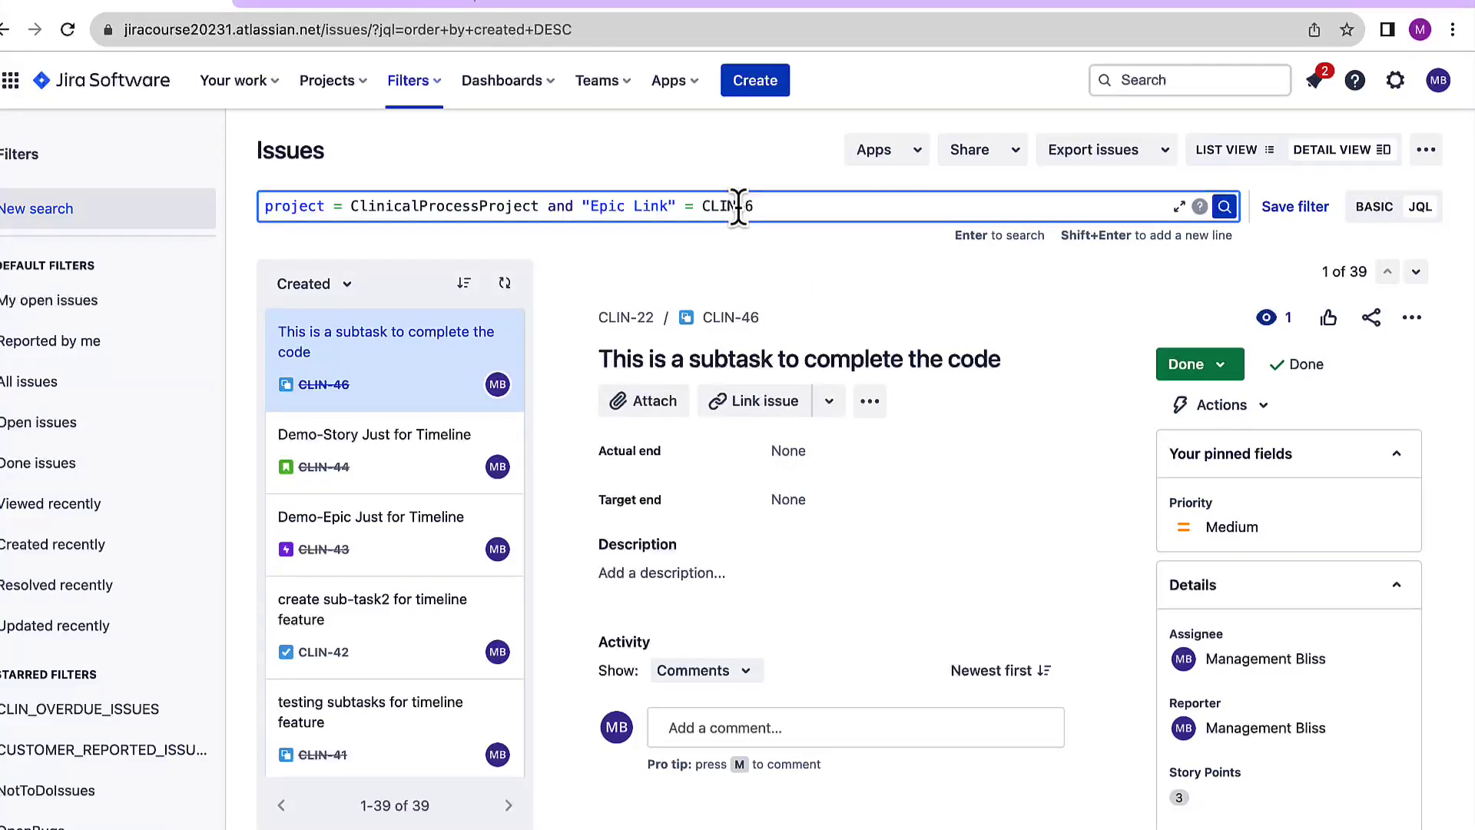
click(1226, 208)
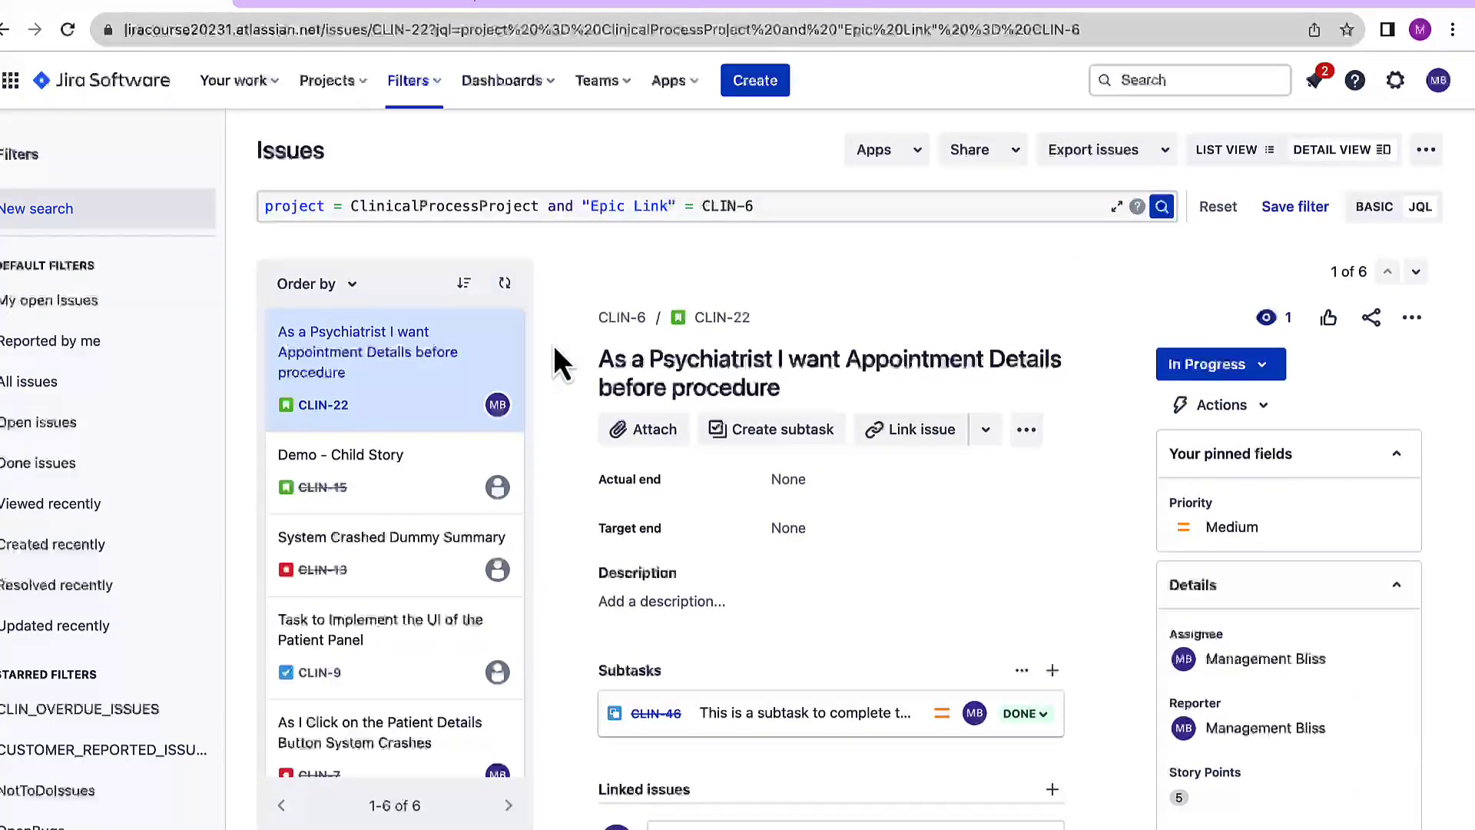
Append status NOT IN (Done) to the query and rerun it, leaving 3 issues.
scroll(415, 371, down, 3)
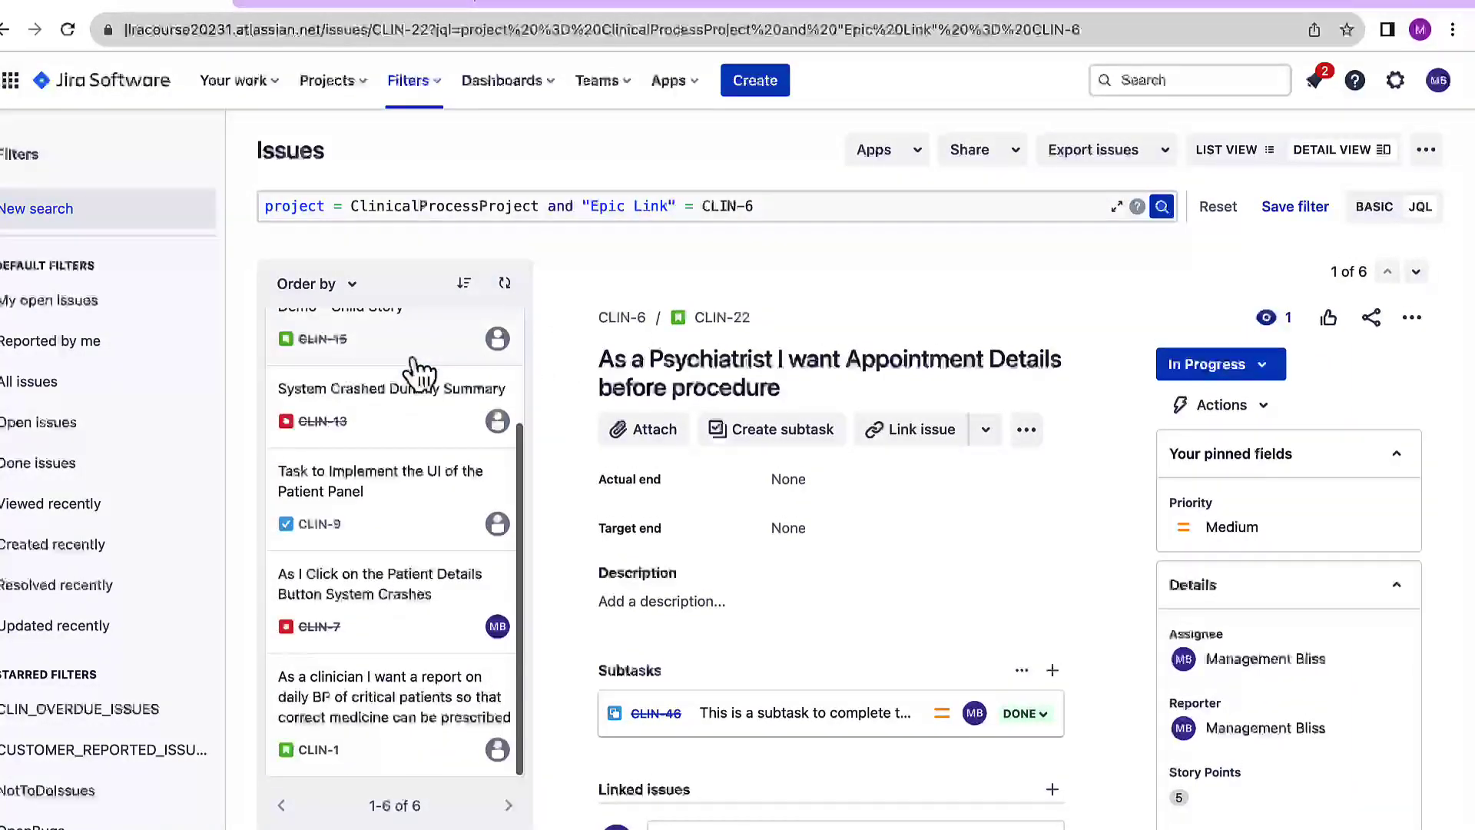
scroll(415, 372, up, 3)
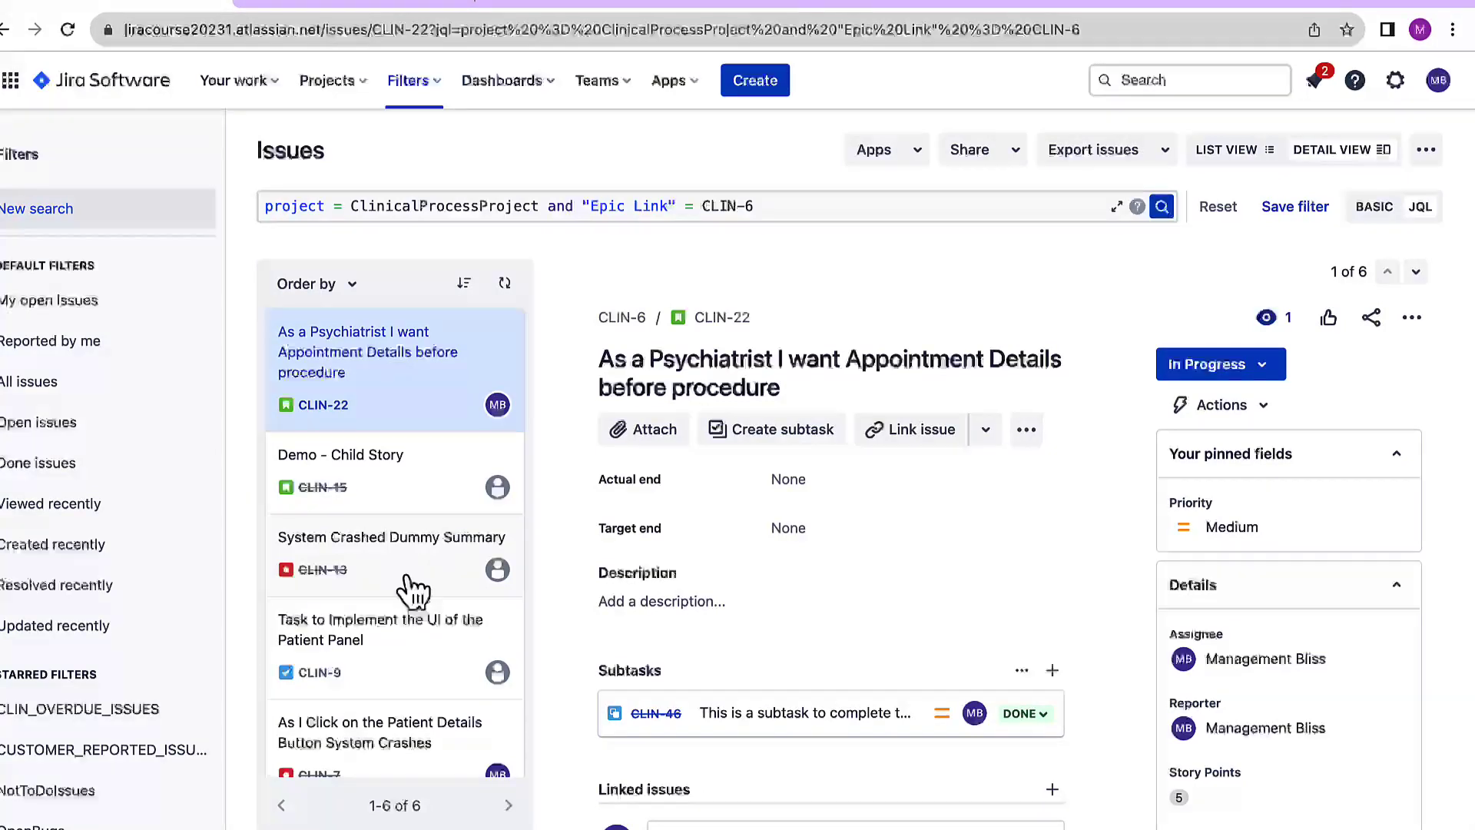
click(795, 205)
text(an)
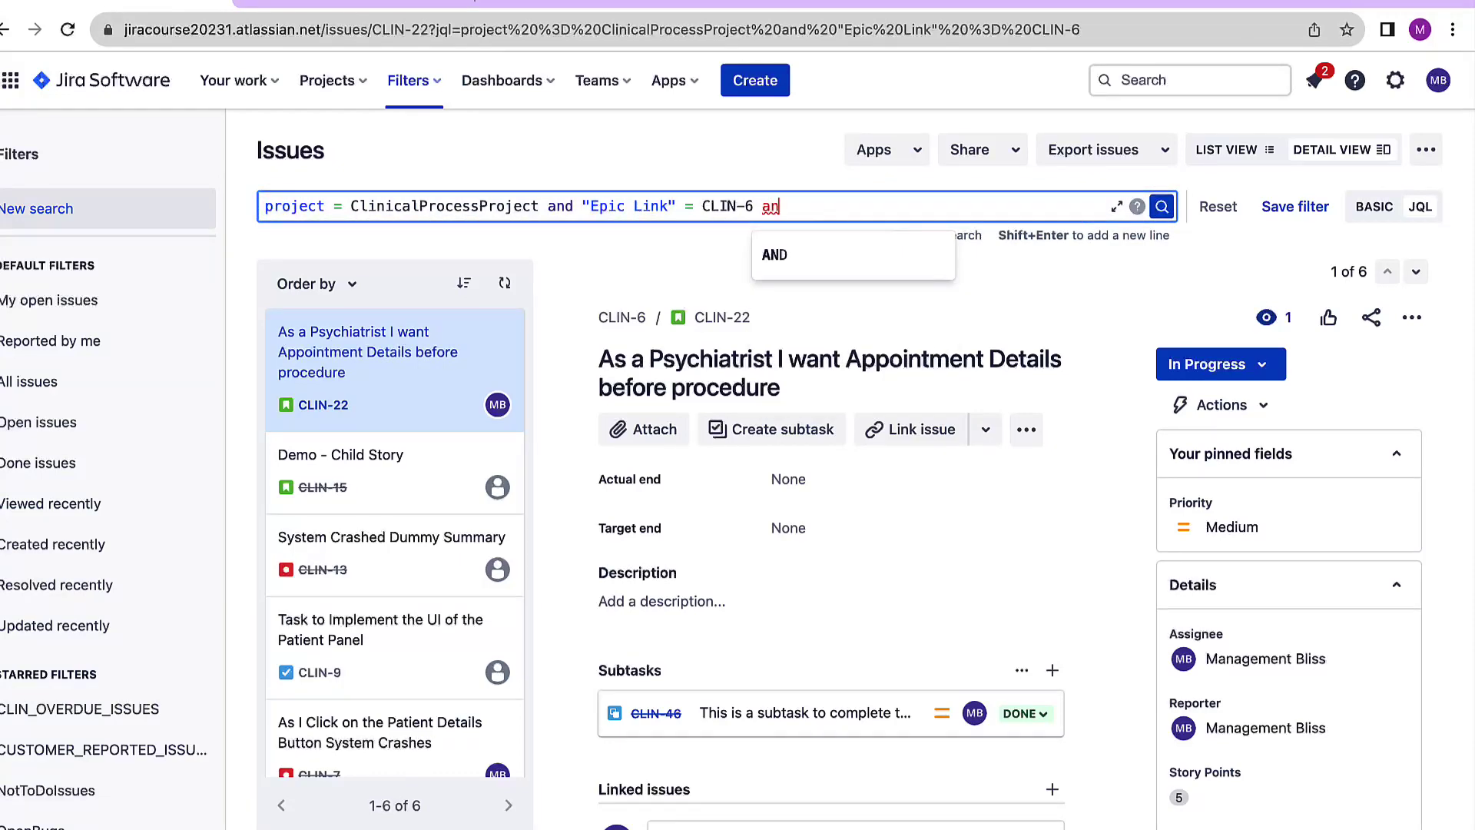
text(d st)
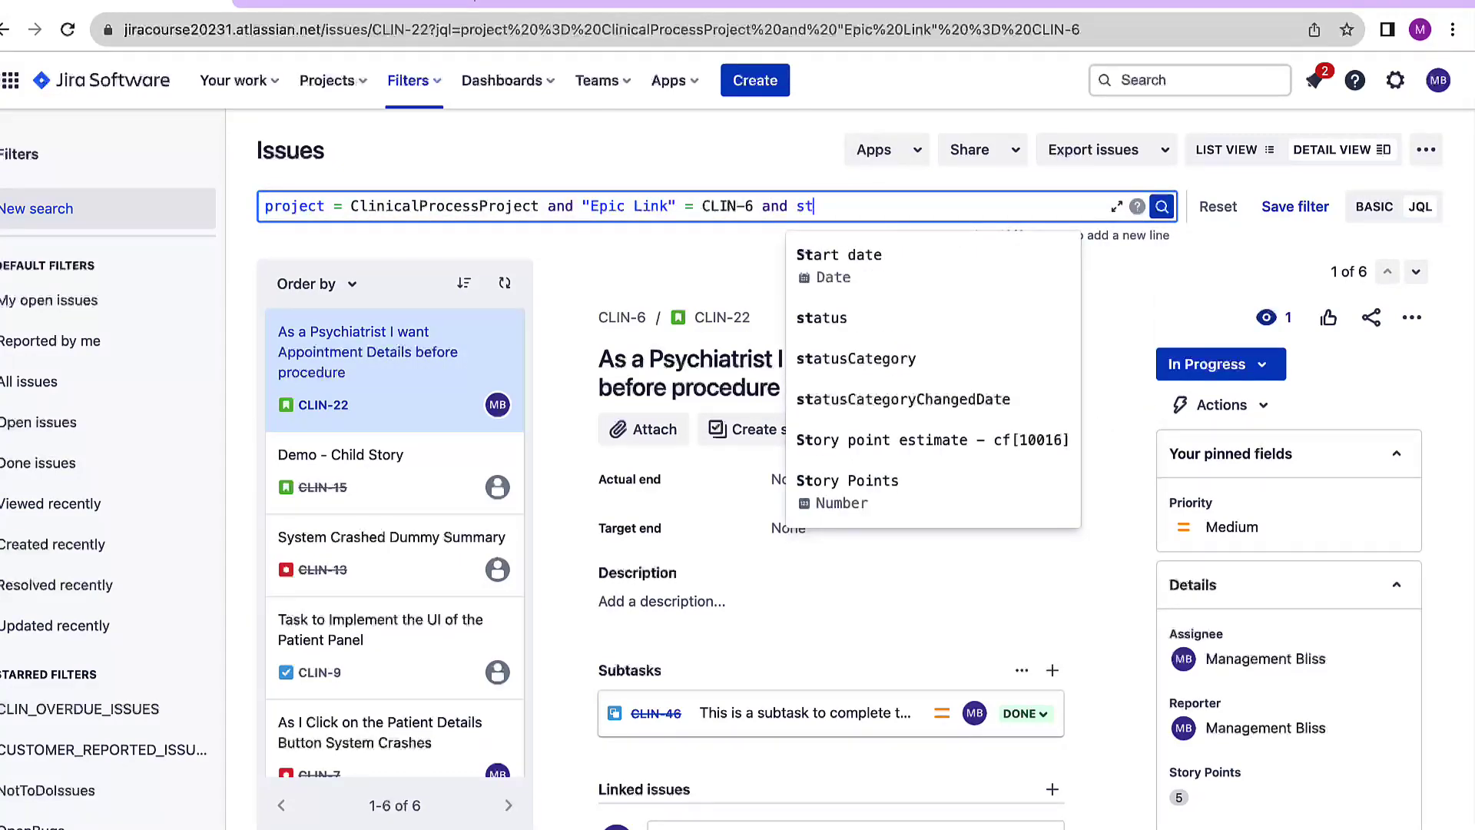
text(a)
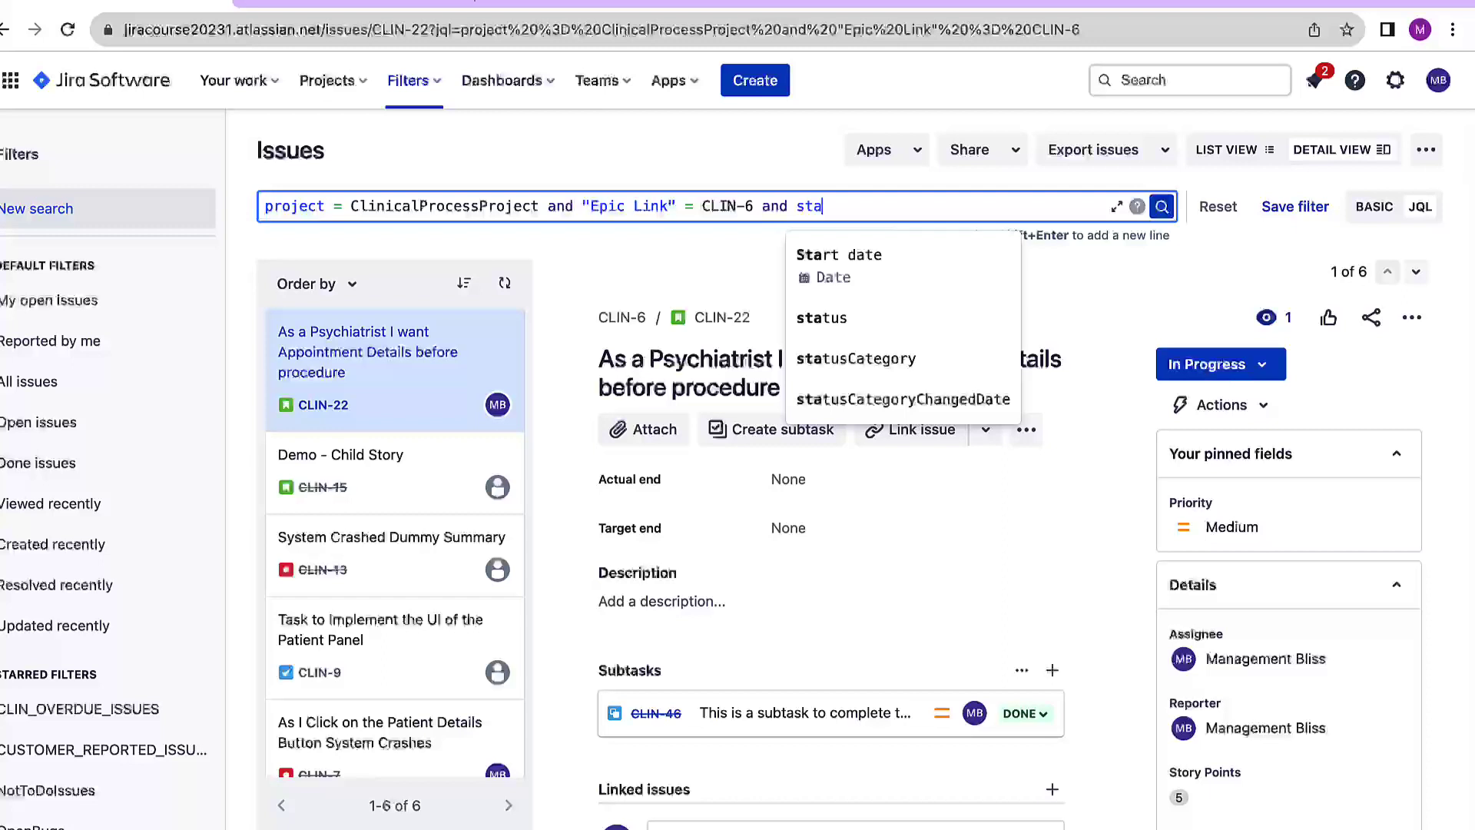
text(tus )
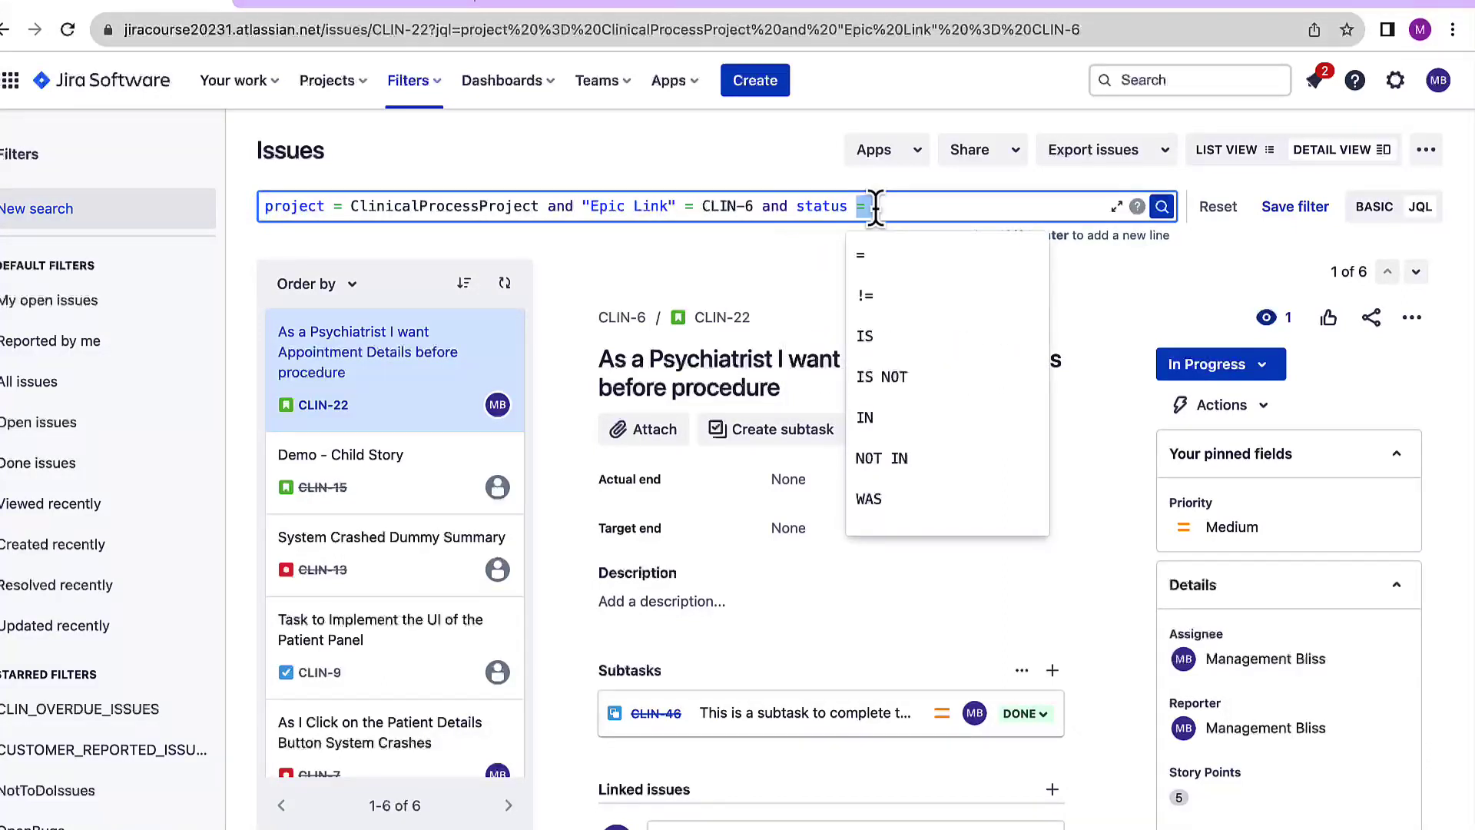
text(n)
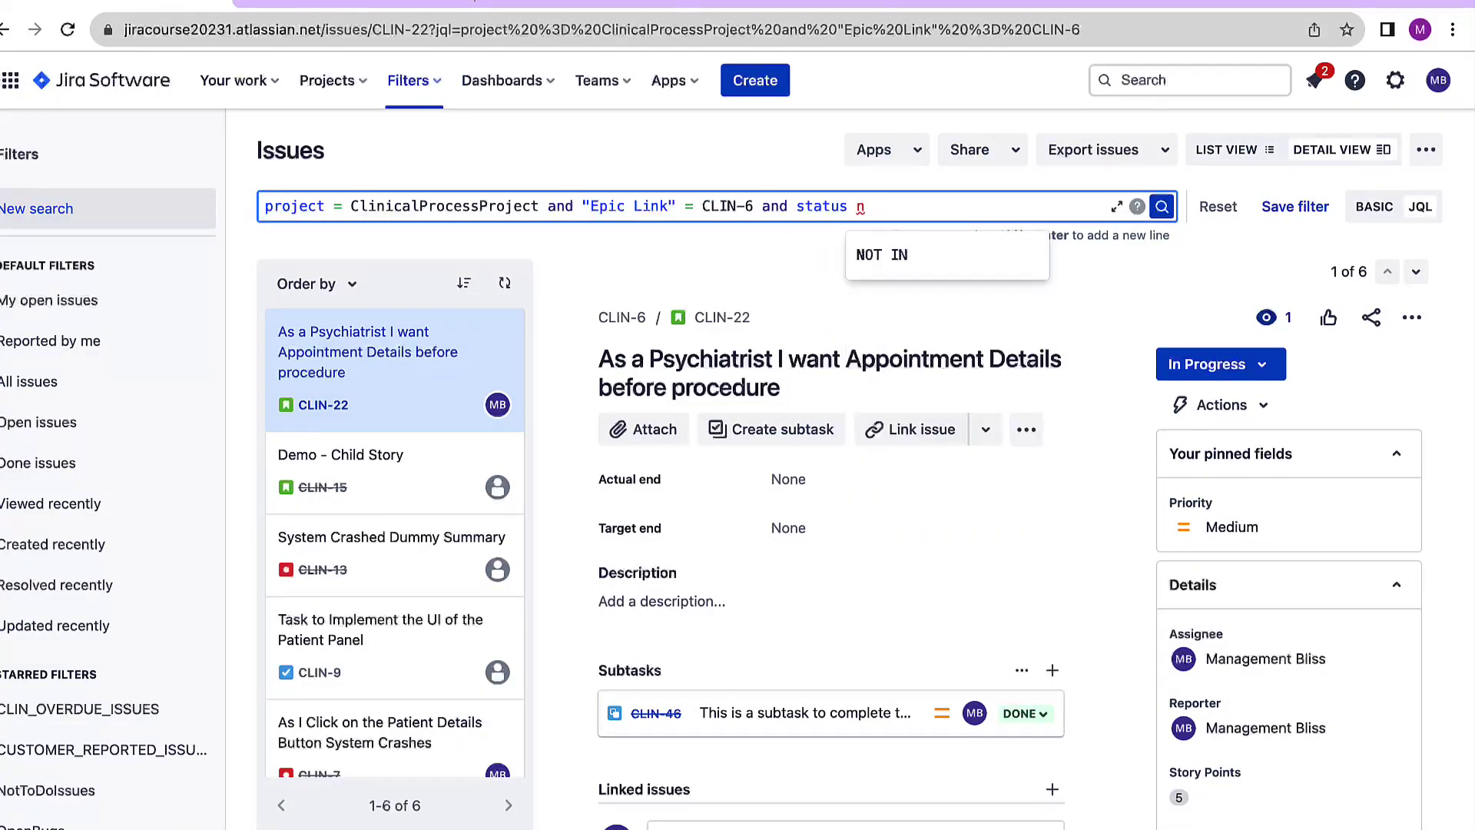
click(892, 260)
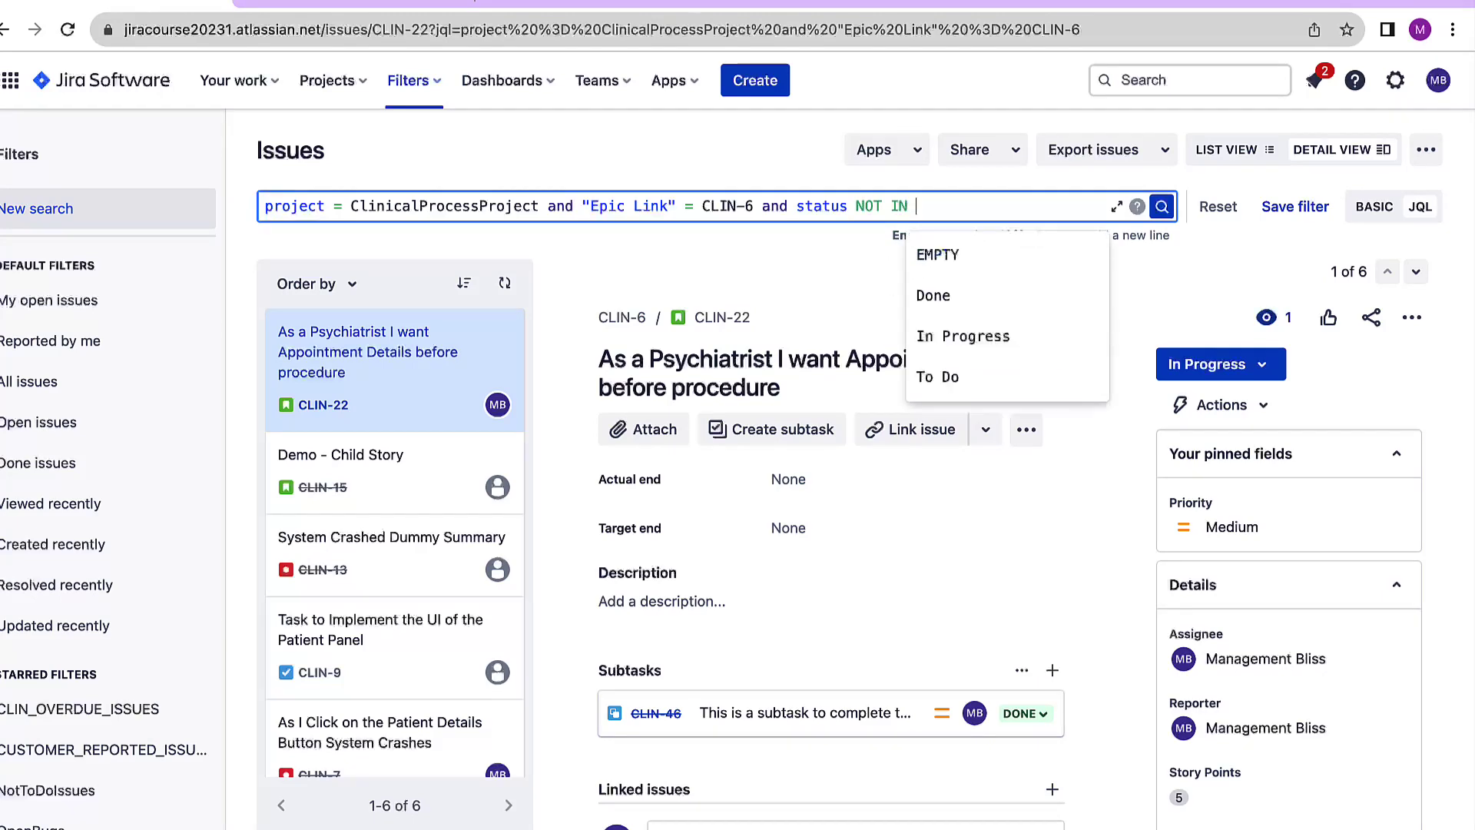
click(965, 294)
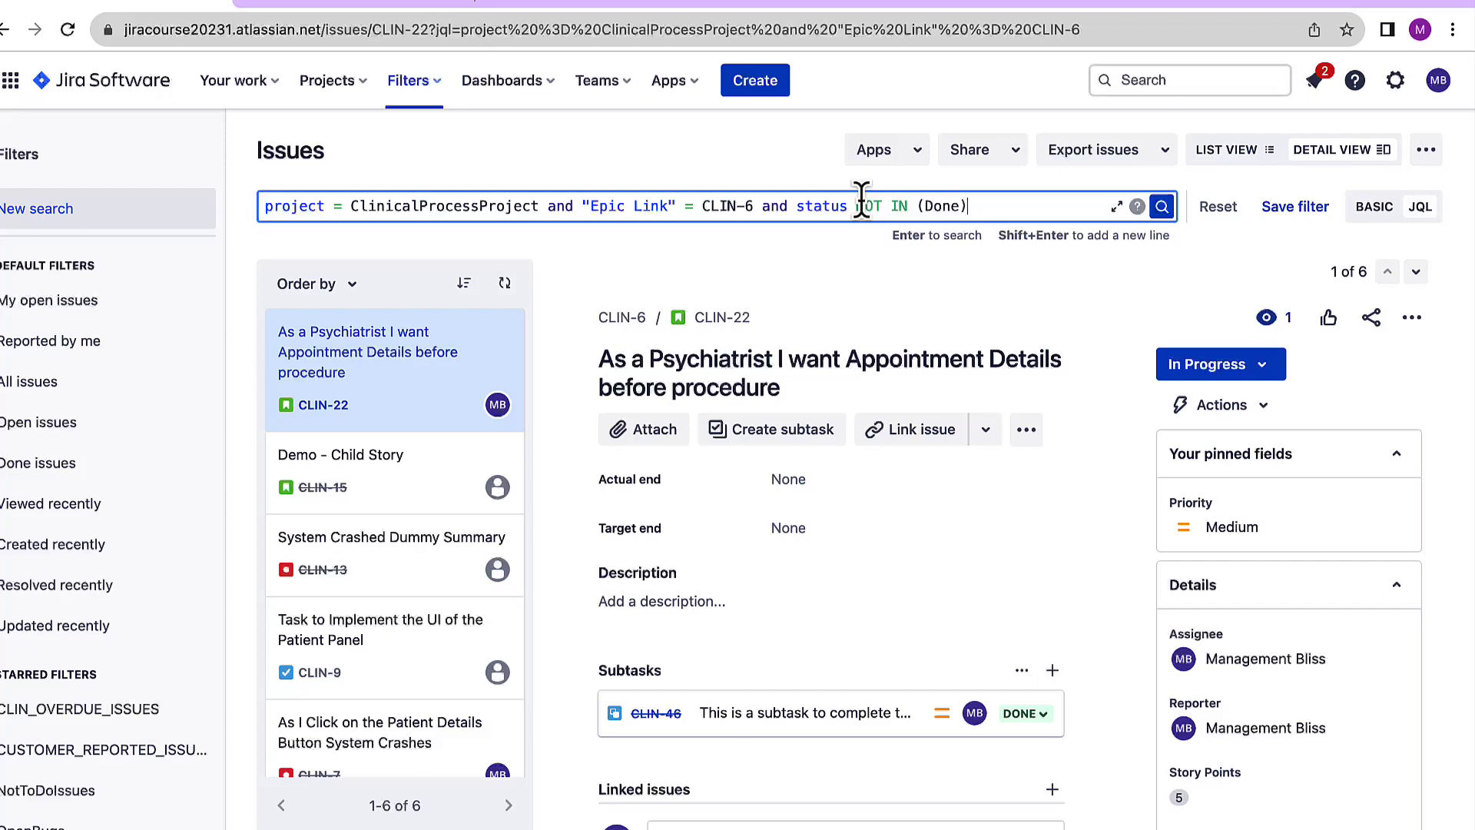
click(1163, 209)
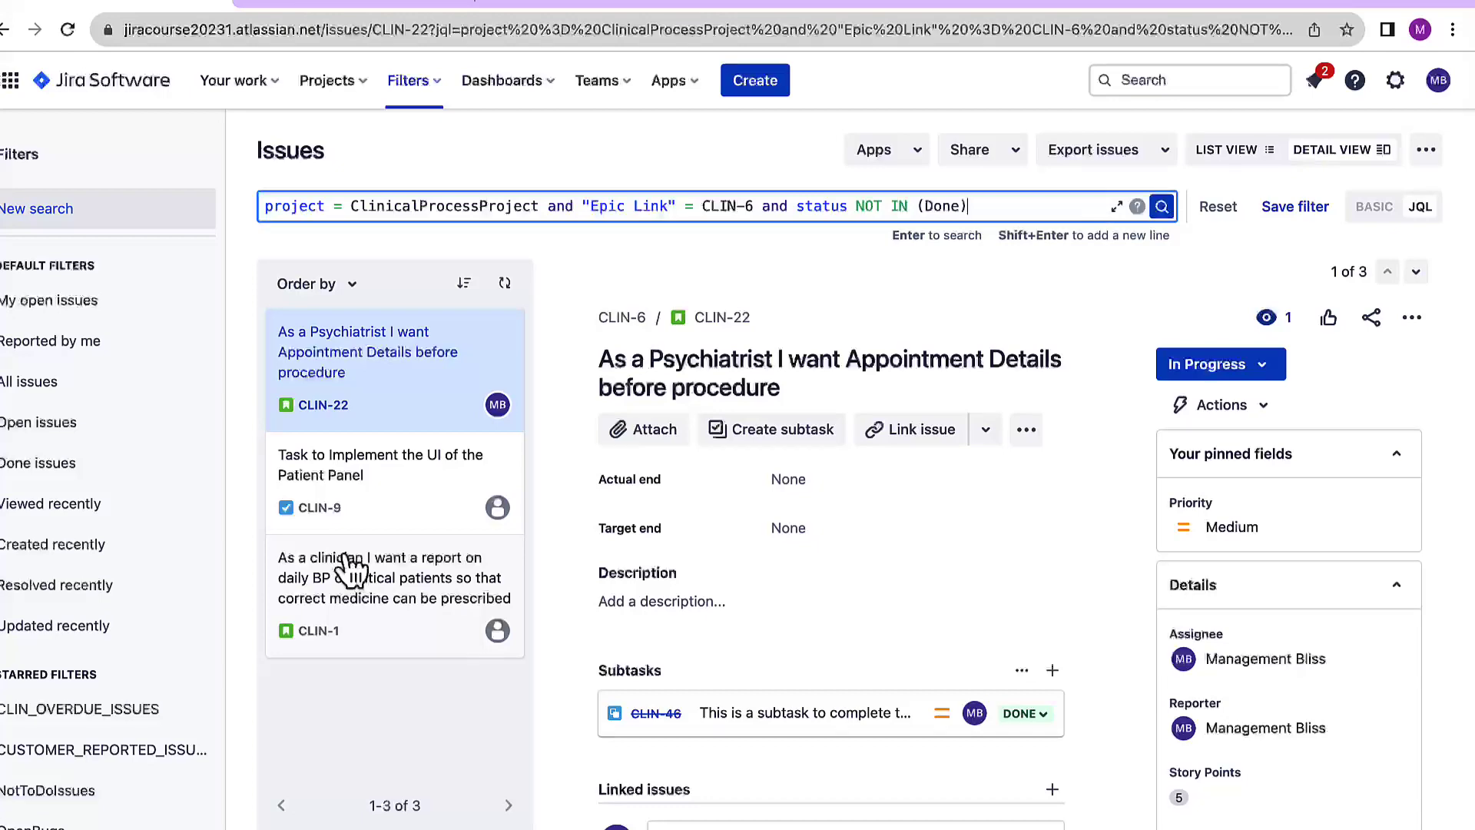
Save as EPIC-ConditionsAndAllergies-IssuesFilter with a description, viewable by My organization, editing Private.
click(1295, 206)
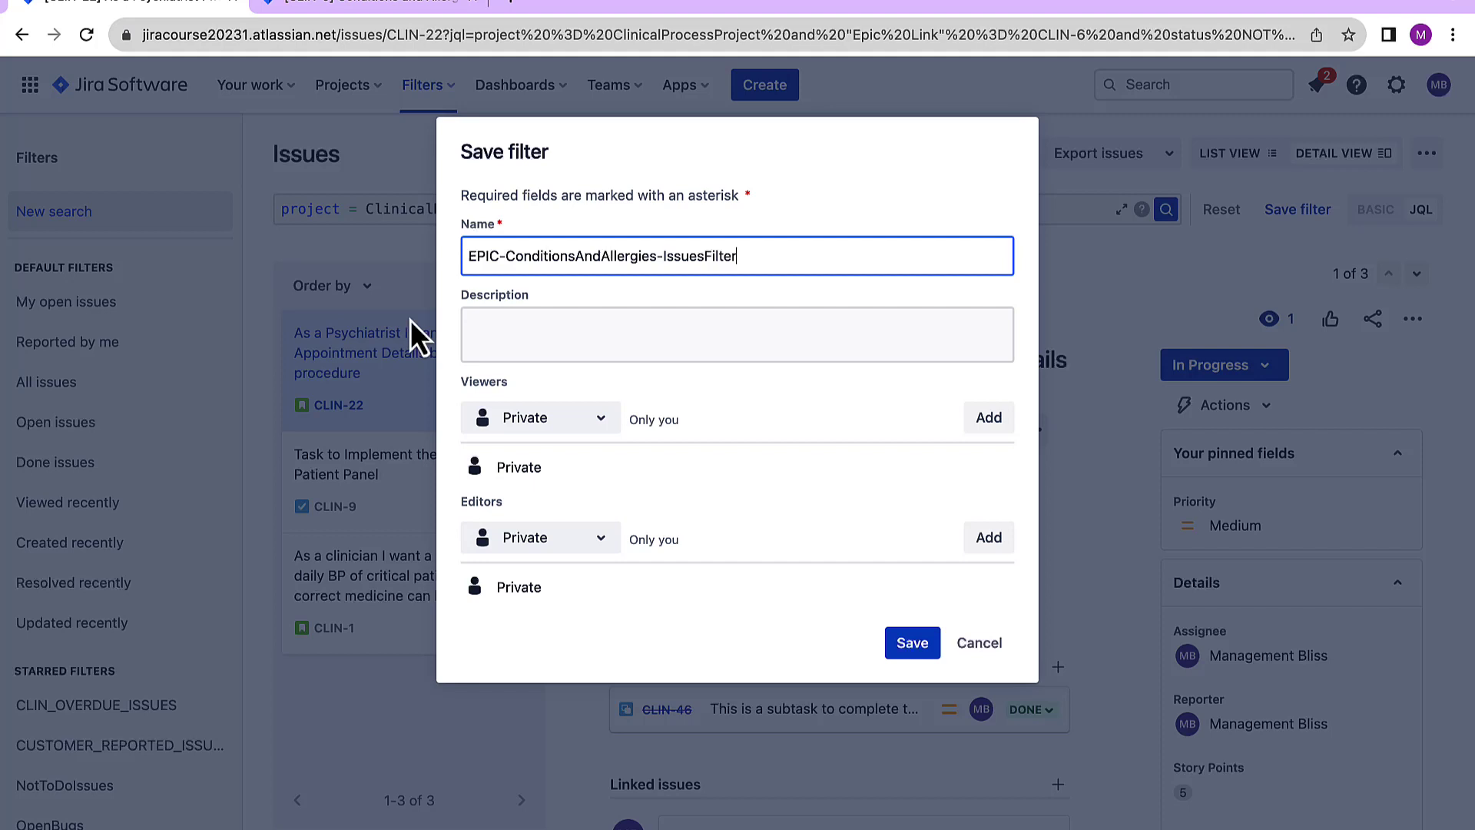
click(490, 315)
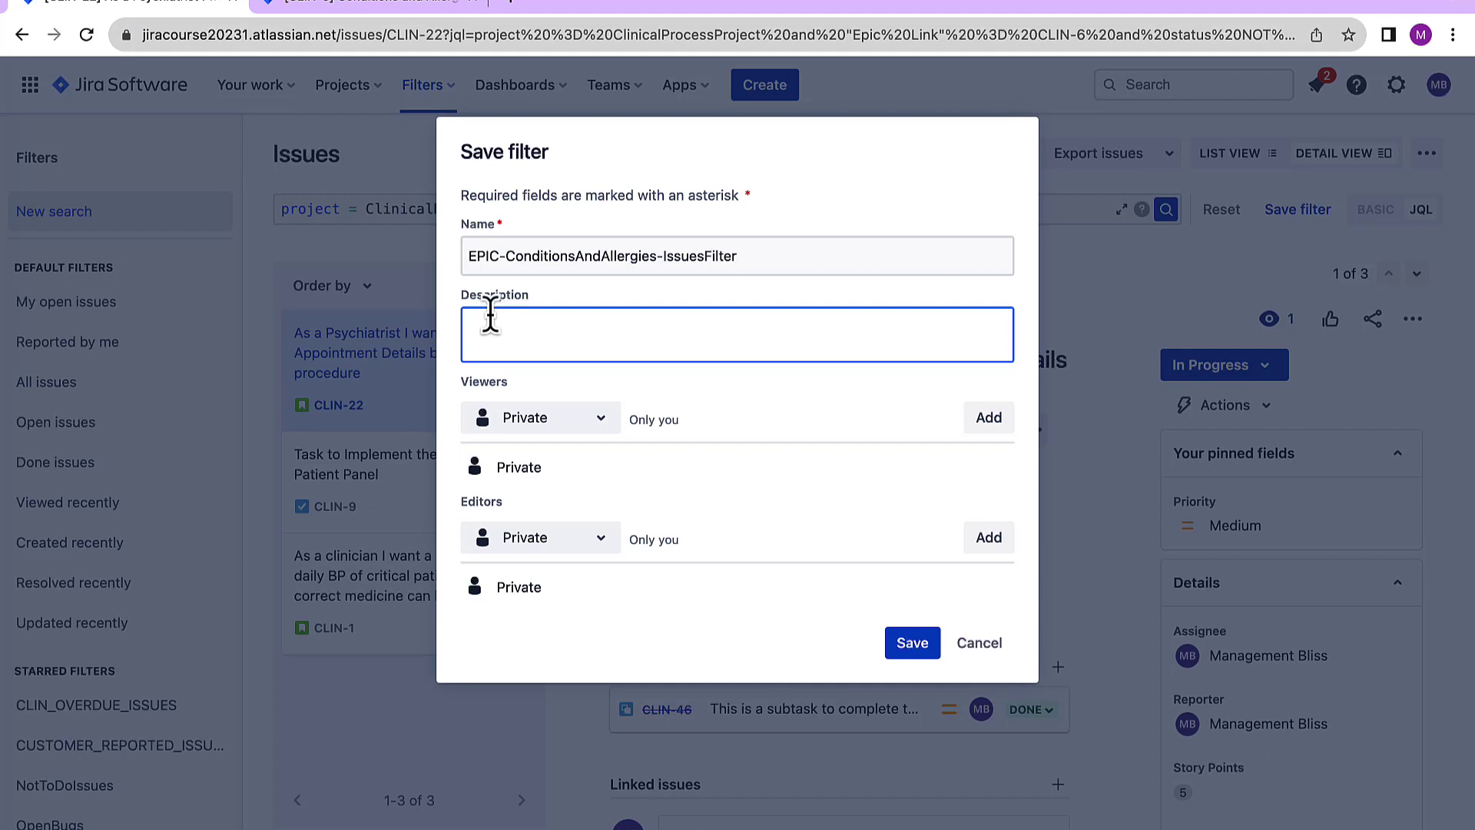
text(This filter searches for the issues that are under the Epic Conditions and Allergies Epic)
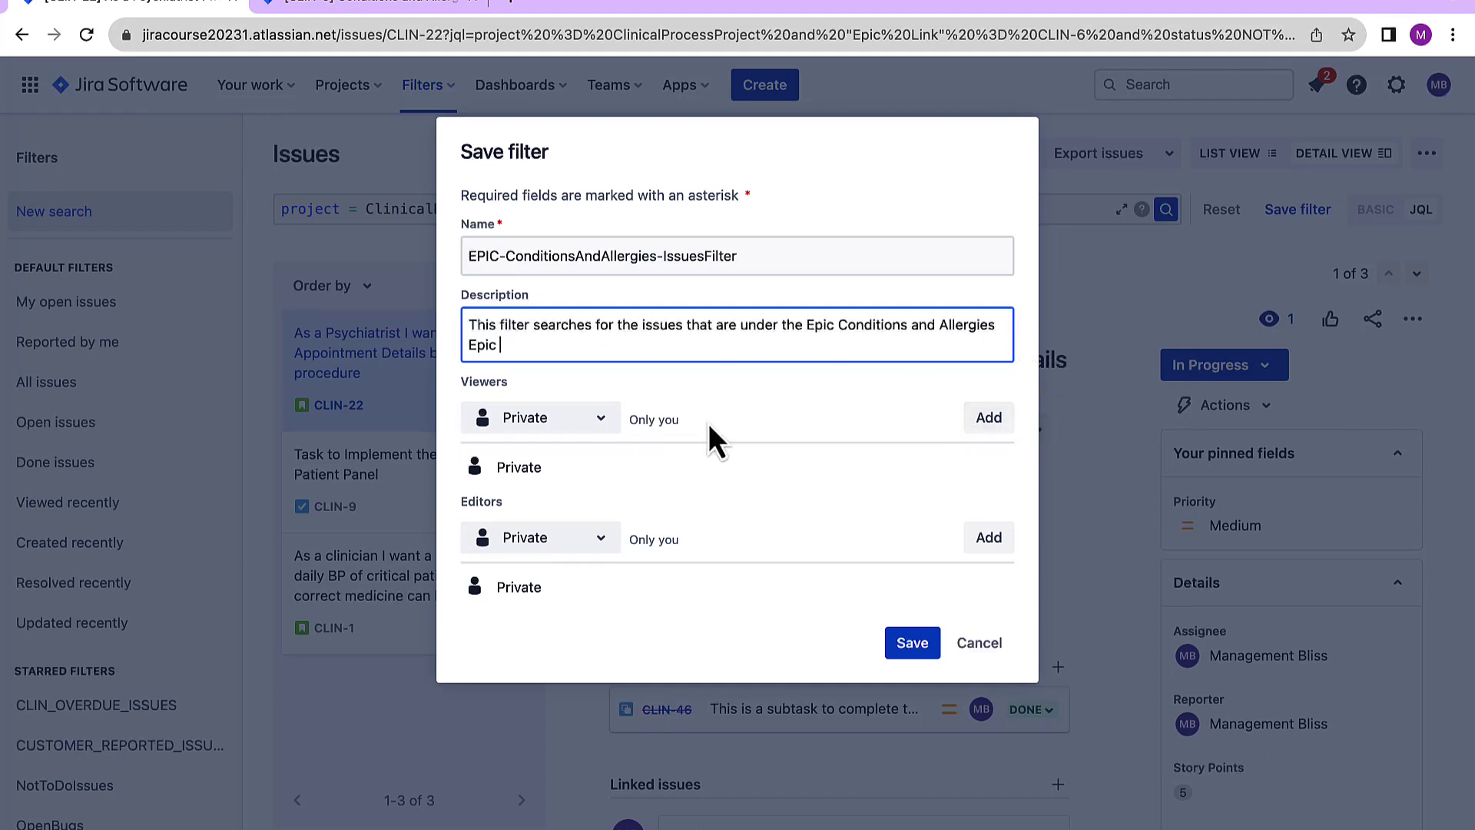
click(585, 424)
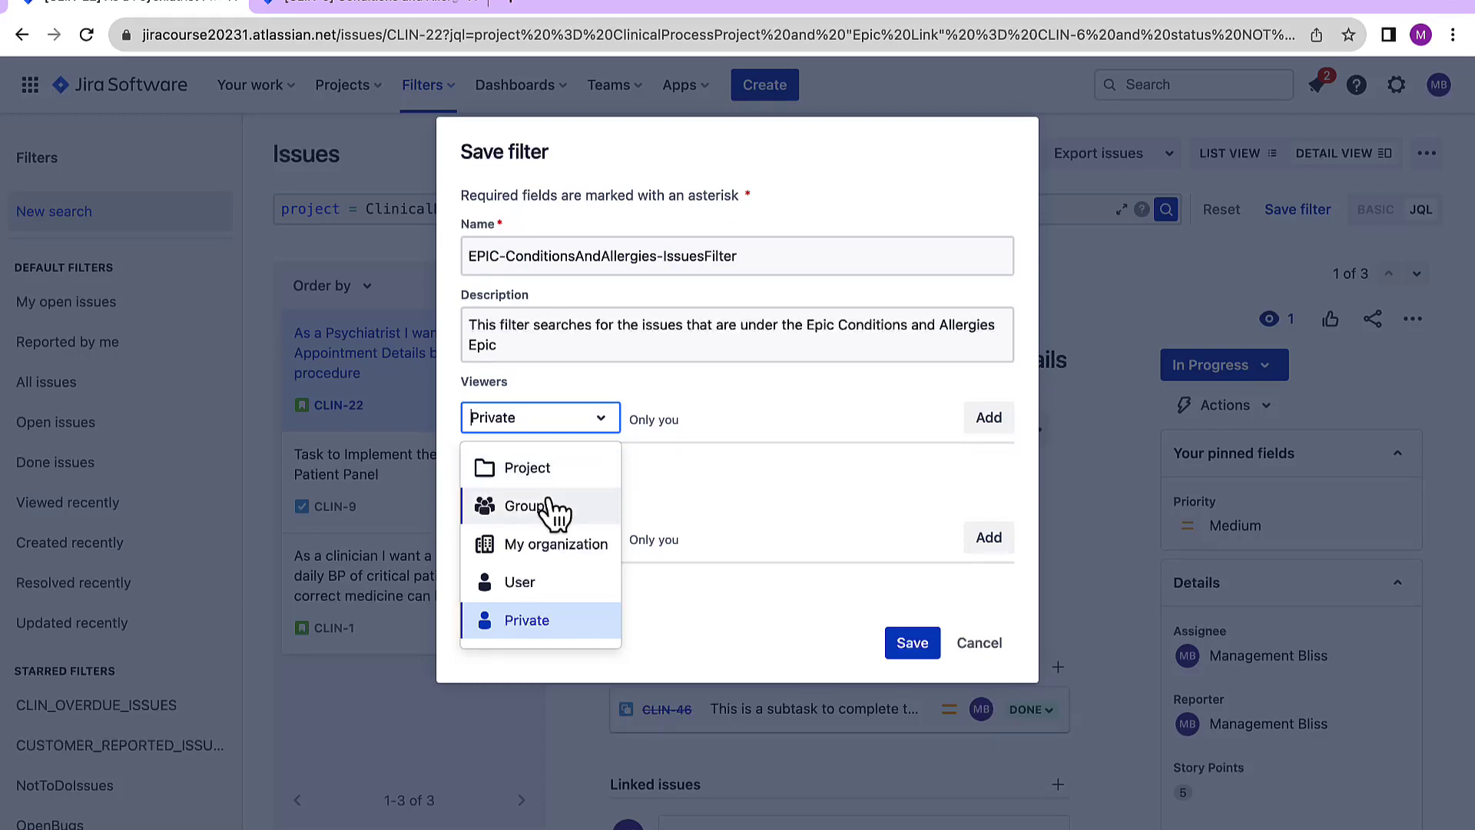
click(564, 561)
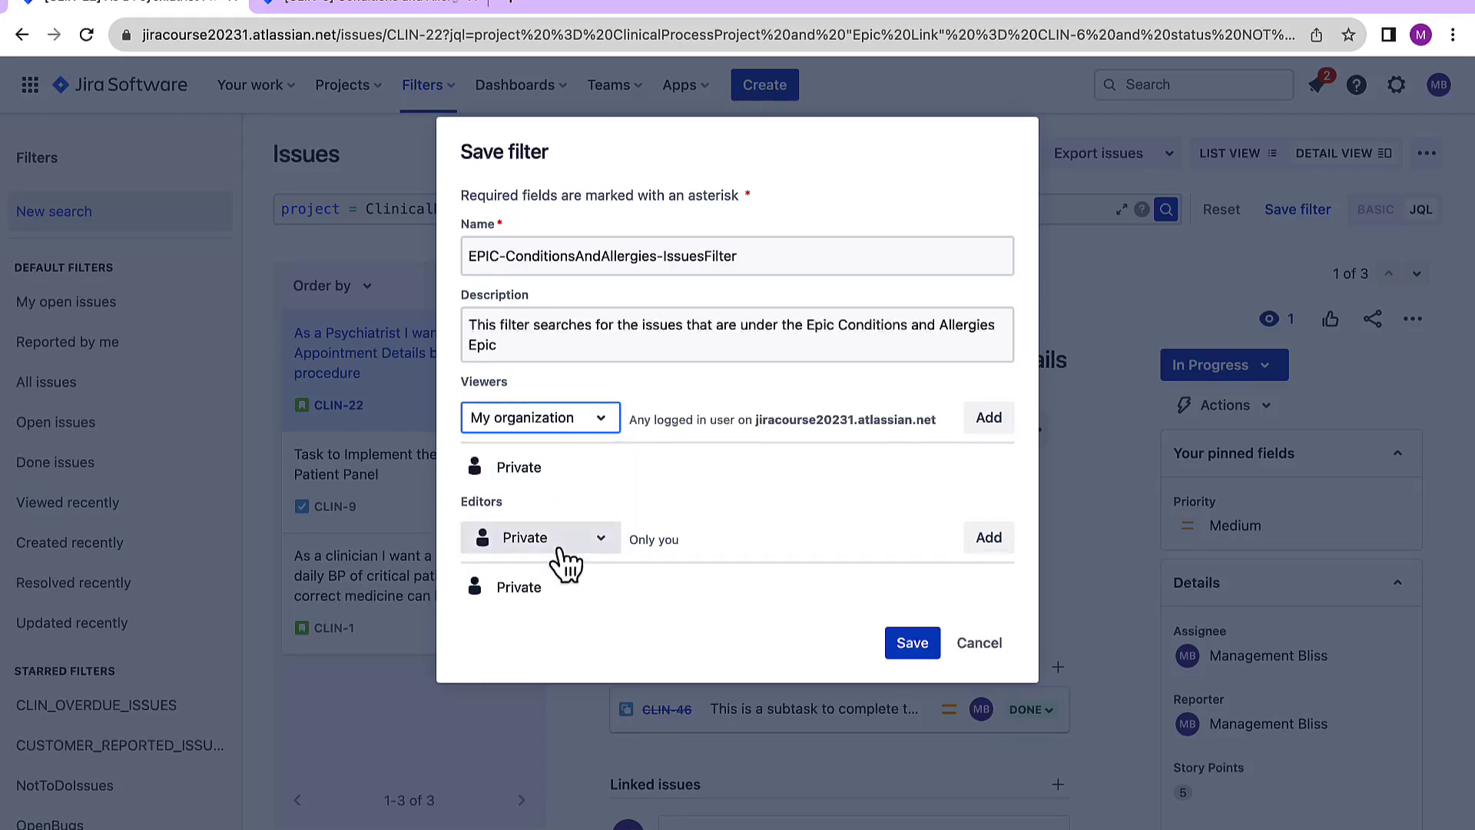
click(989, 419)
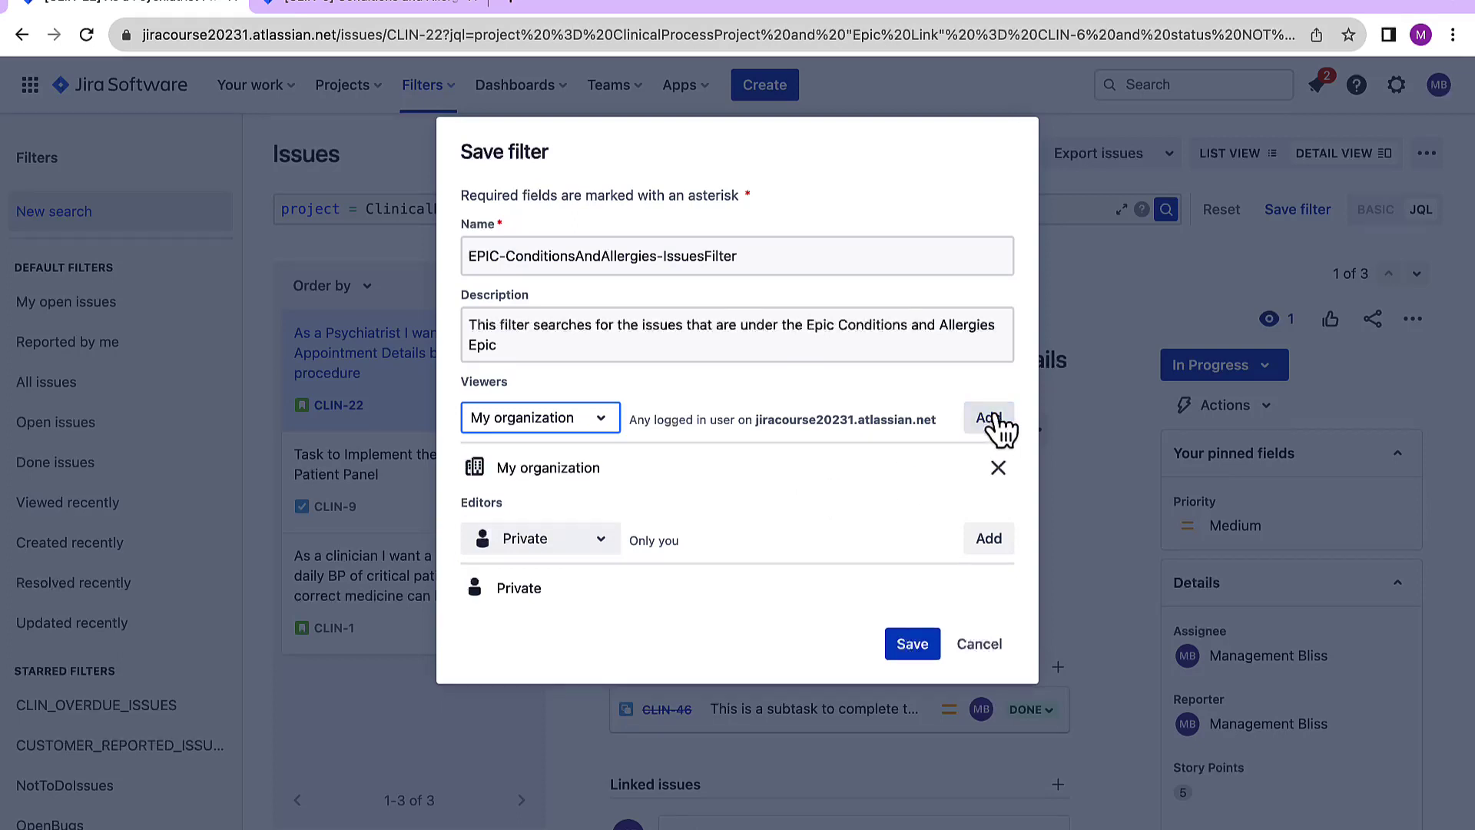
click(576, 547)
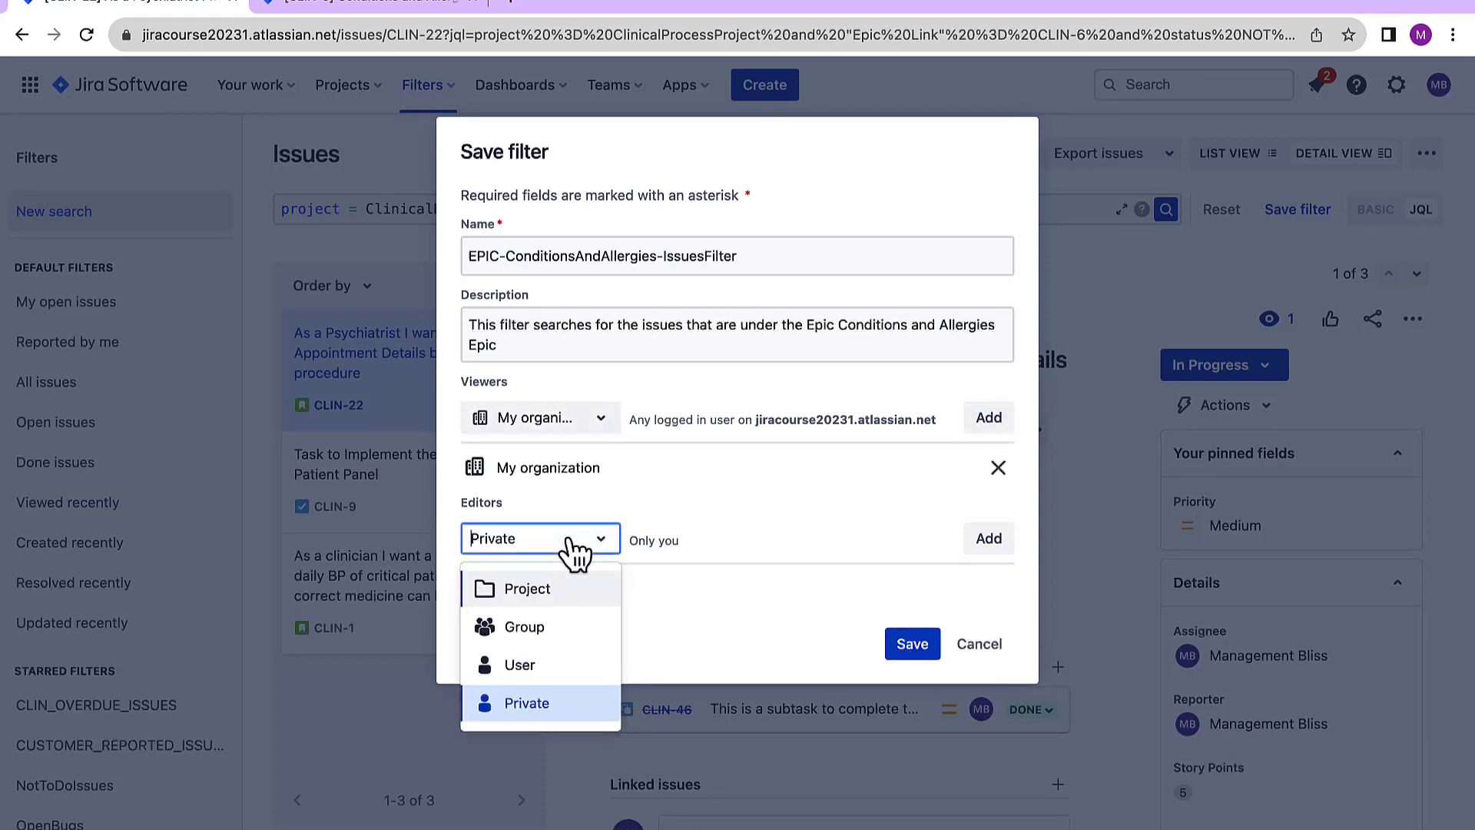
click(876, 493)
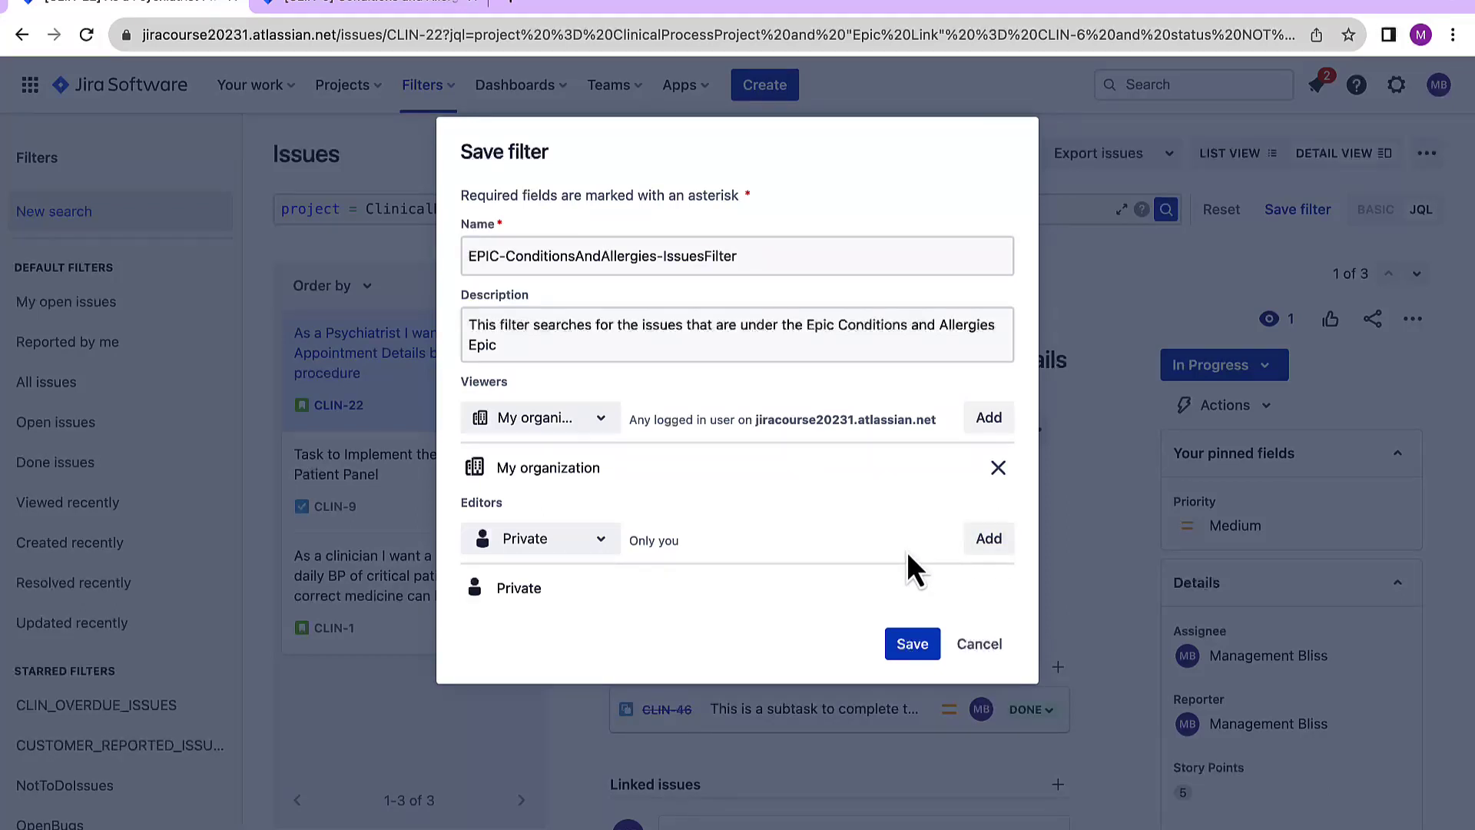
click(912, 644)
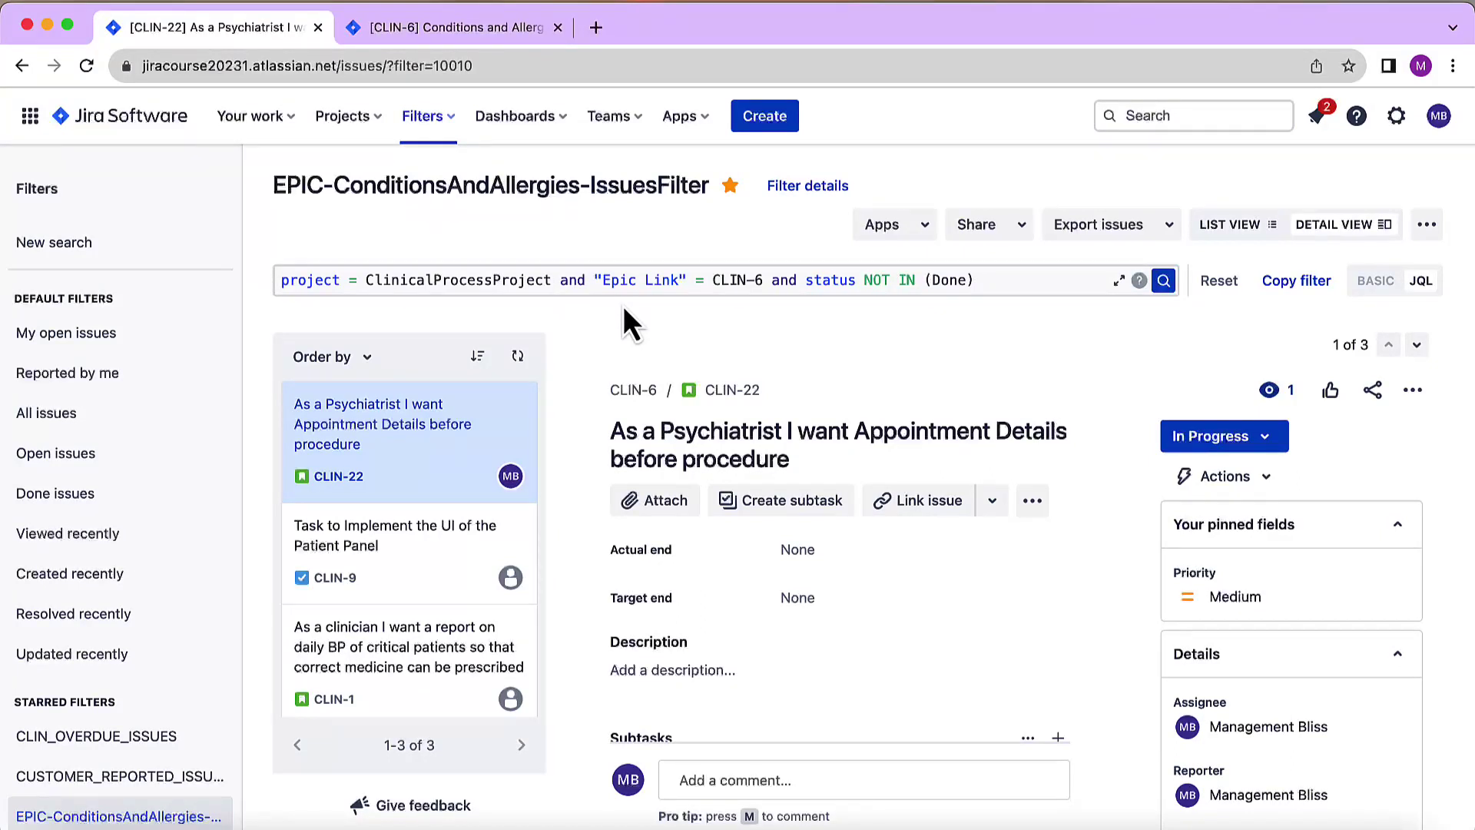
Replace the "Epic Link" = CLIN-6 condition with "Epic Name" = "" in the JQL.
click(653, 280)
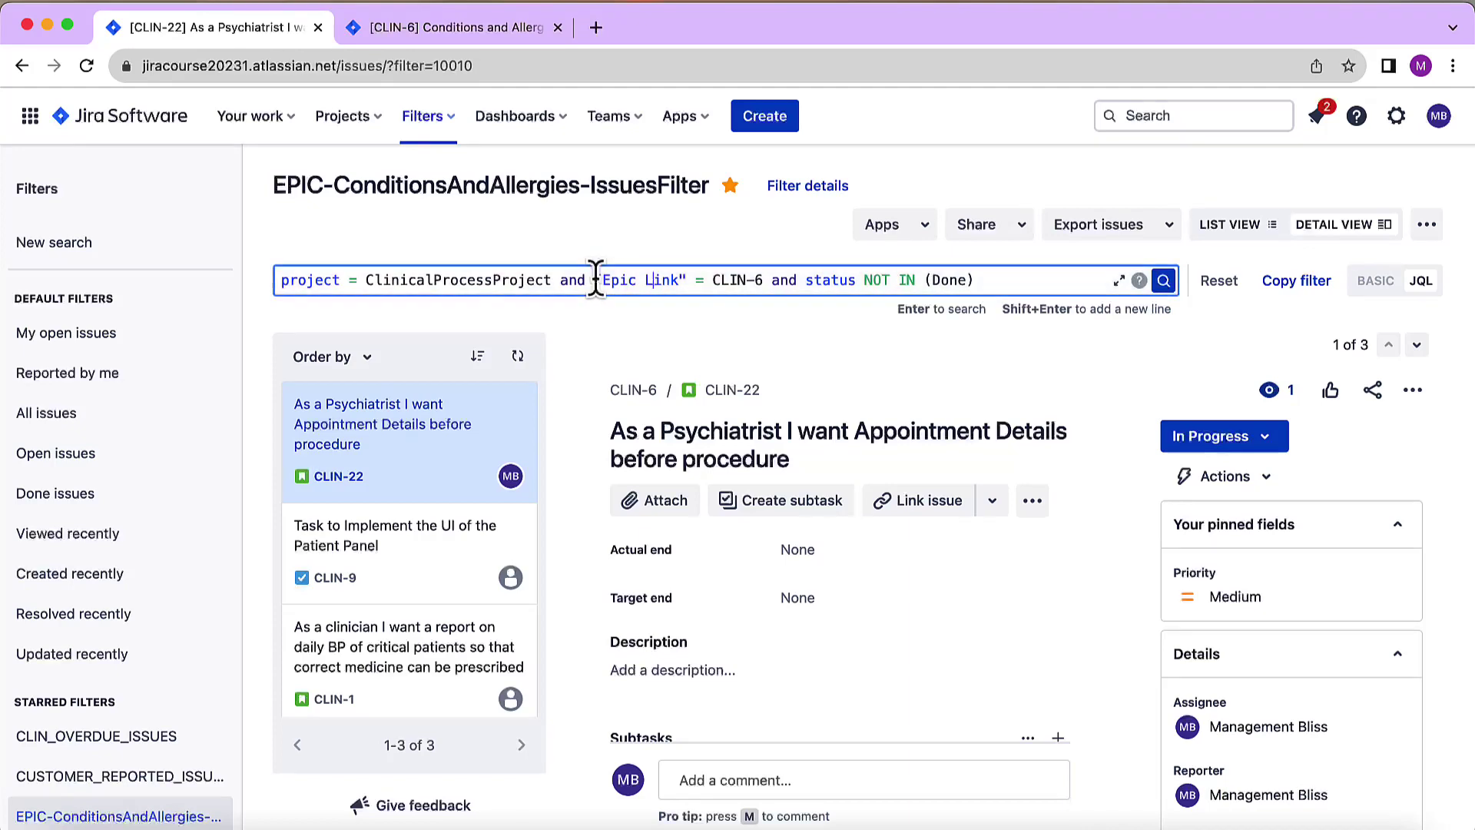
drag(596, 280, 764, 282)
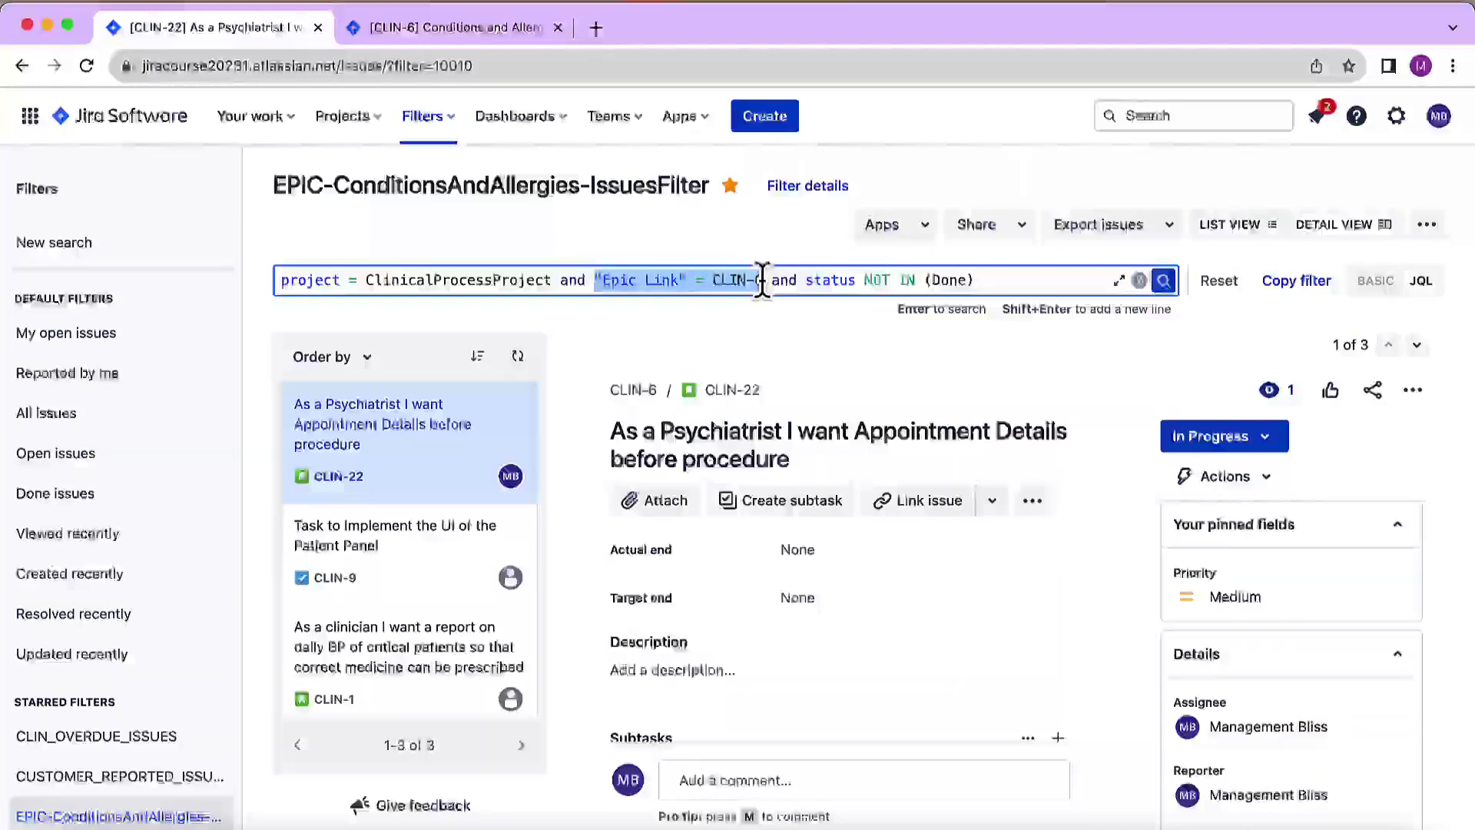
key(BackSpace)
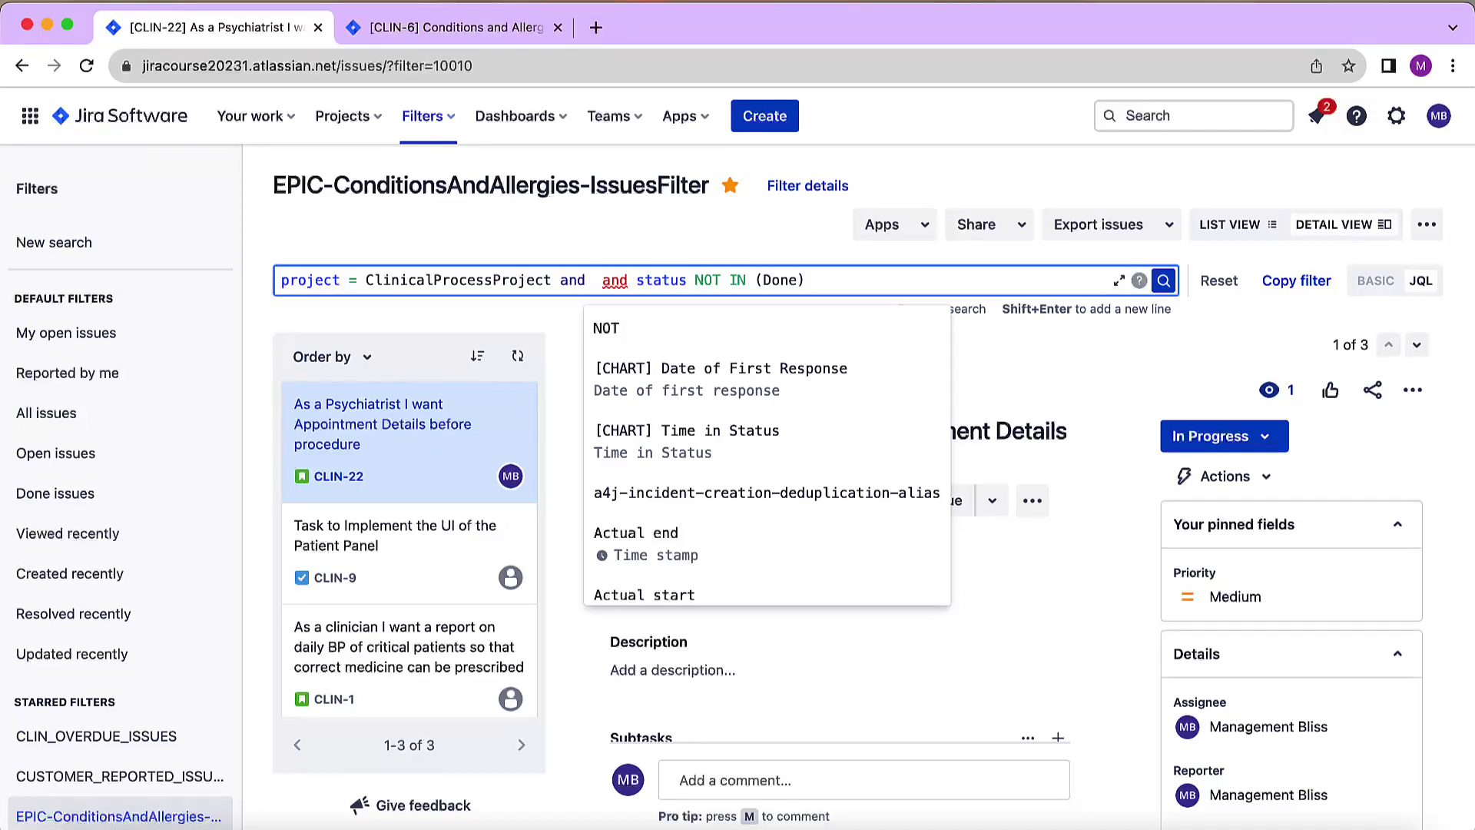
text(Epic)
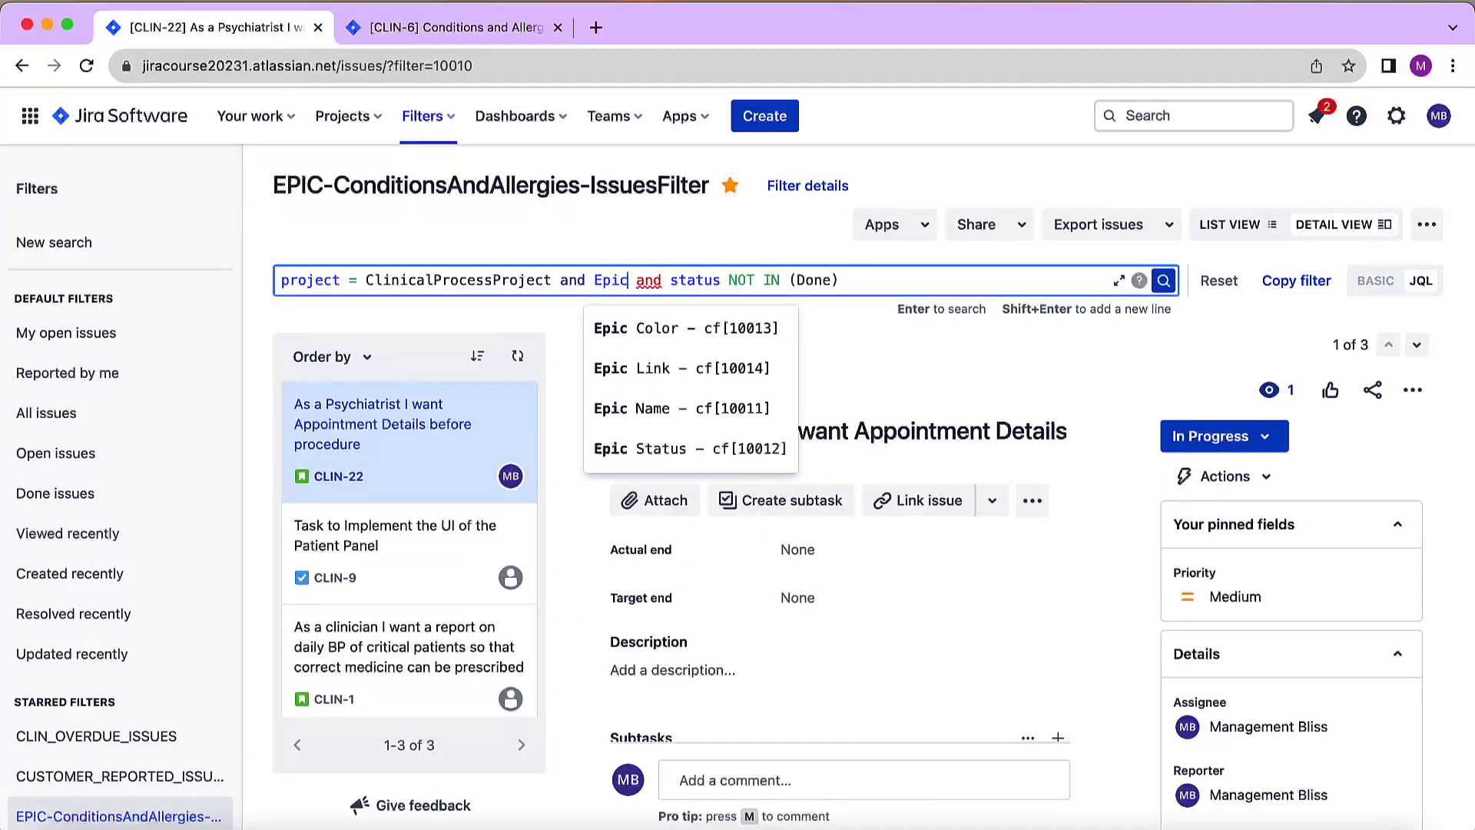
click(731, 410)
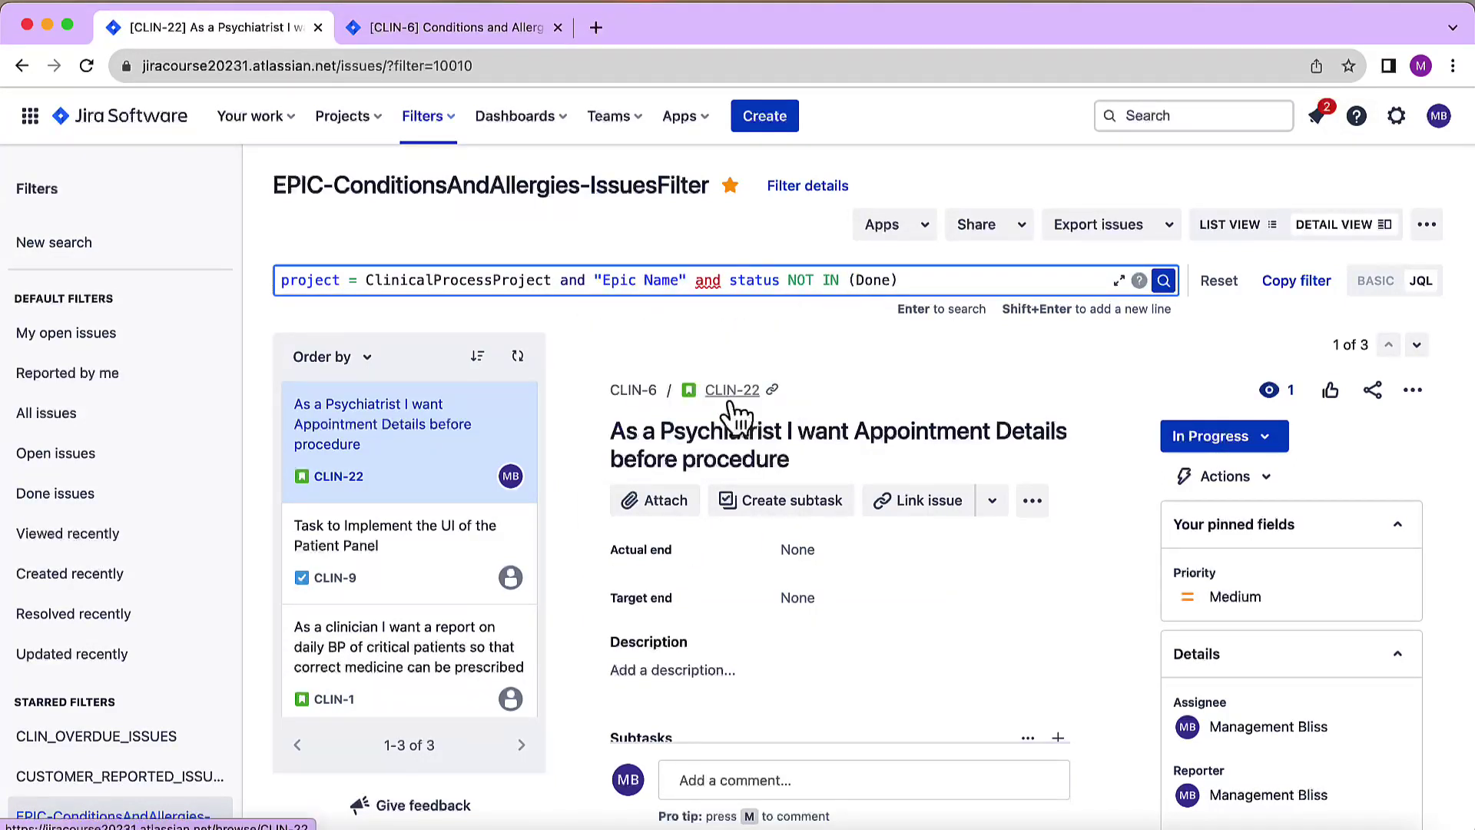
text(= "")
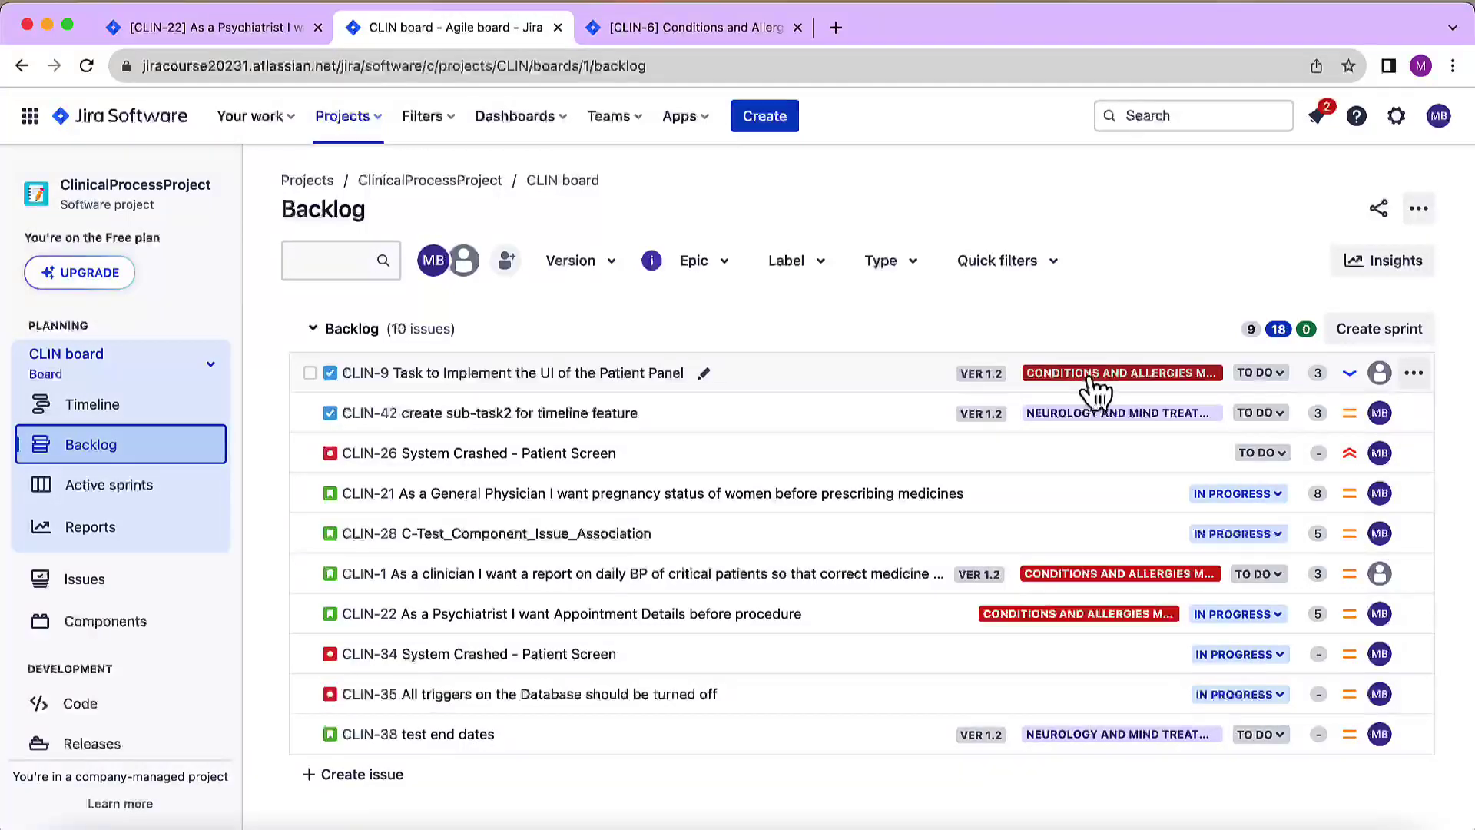
Paste the CLIN-6 title "Conditions and Allergies Management Epic" as the Epic Name and run the query.
click(1095, 375)
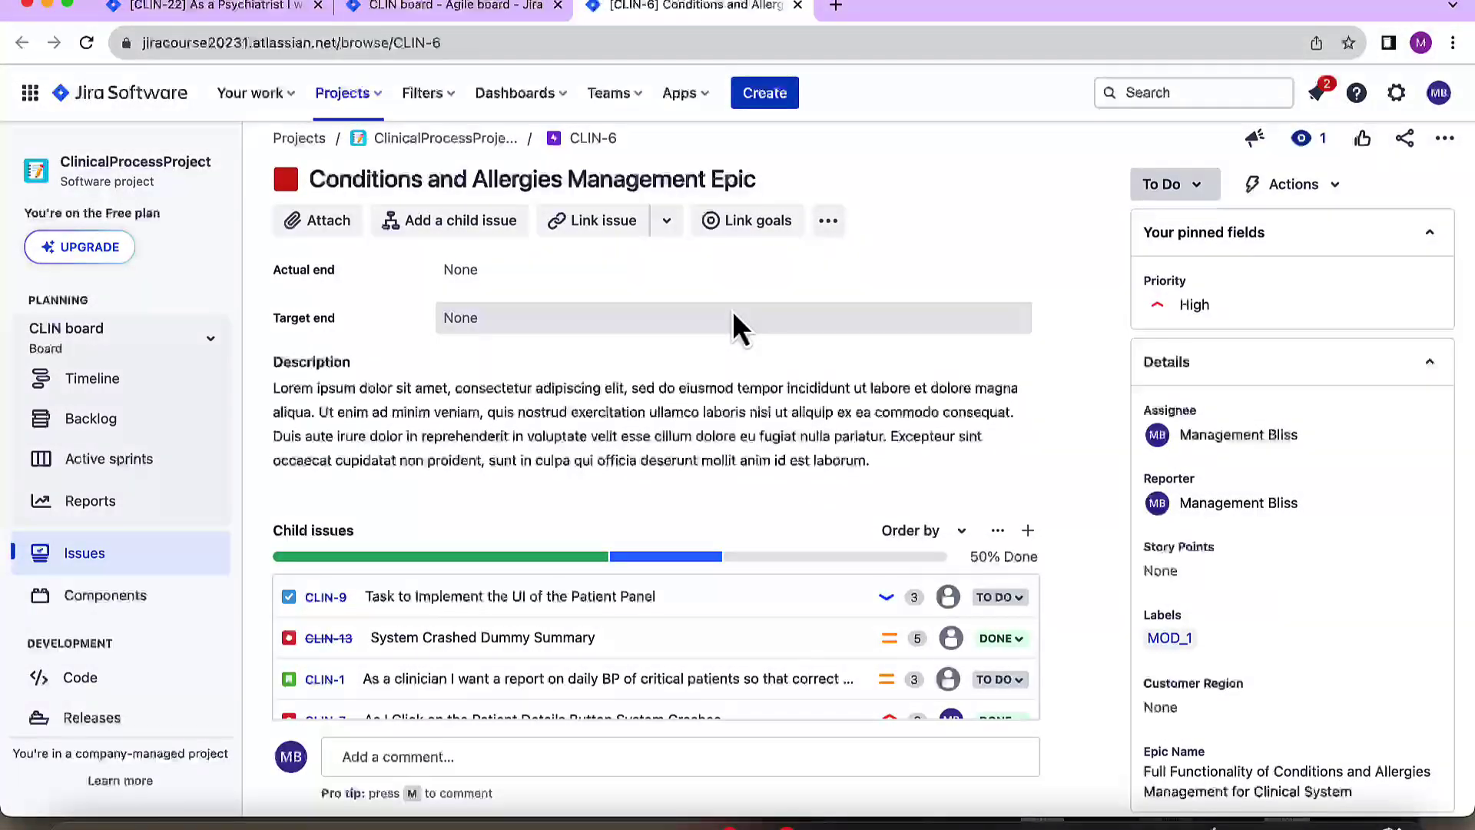
drag(306, 172, 759, 177)
key(super+c)
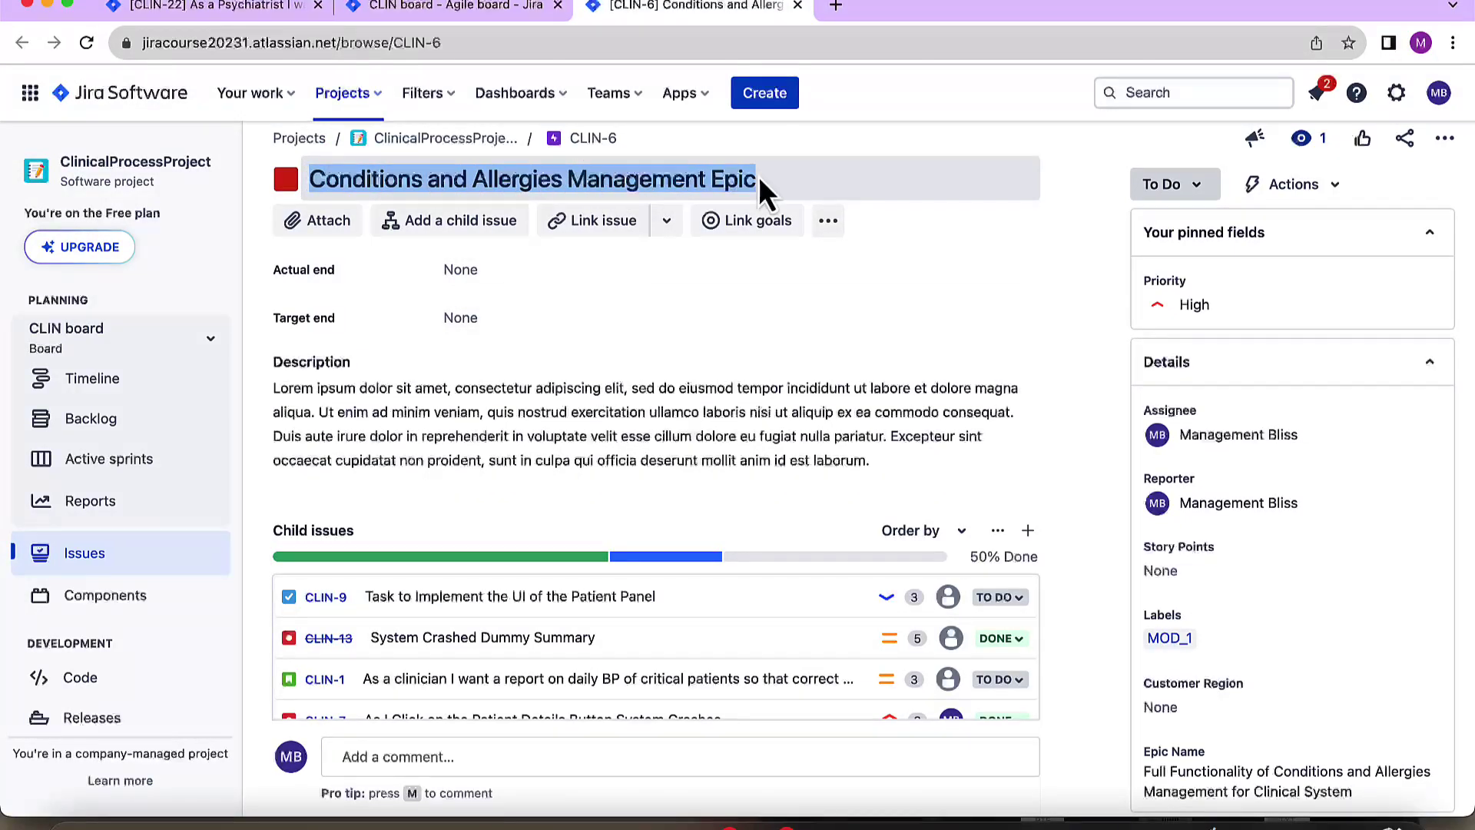
click(238, 6)
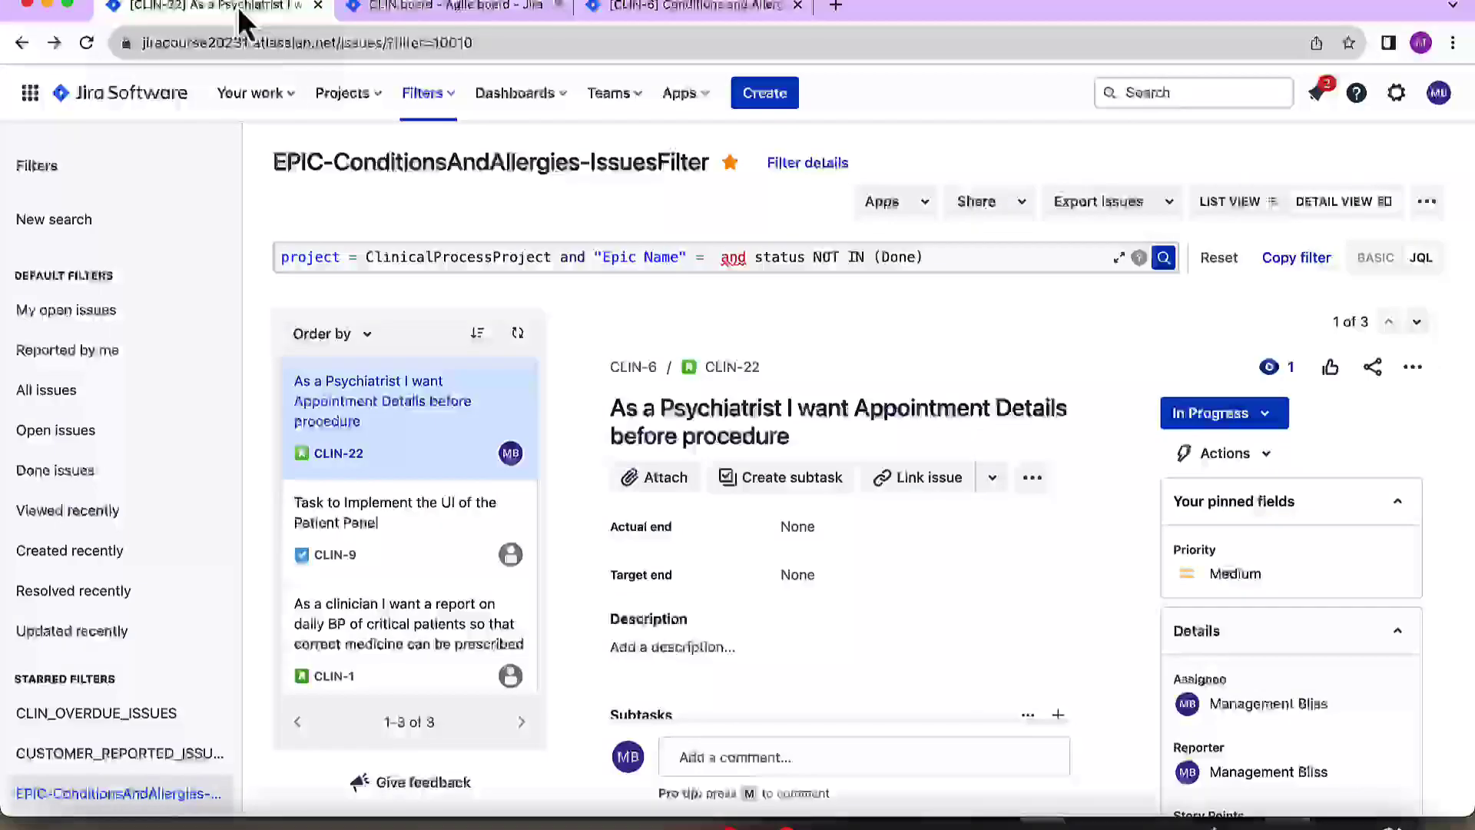
click(713, 253)
text(")
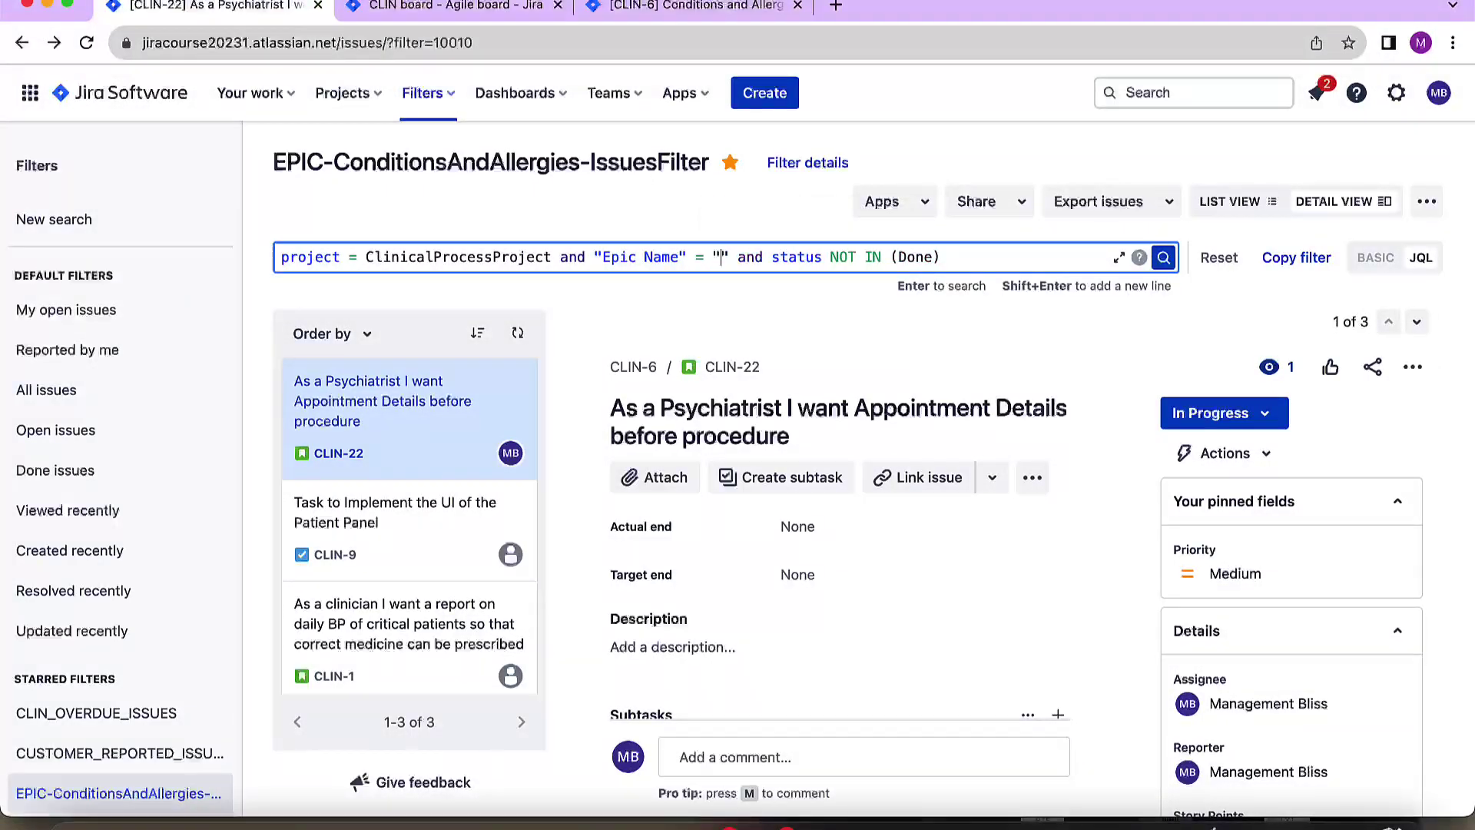
key(super+v)
key(Return)
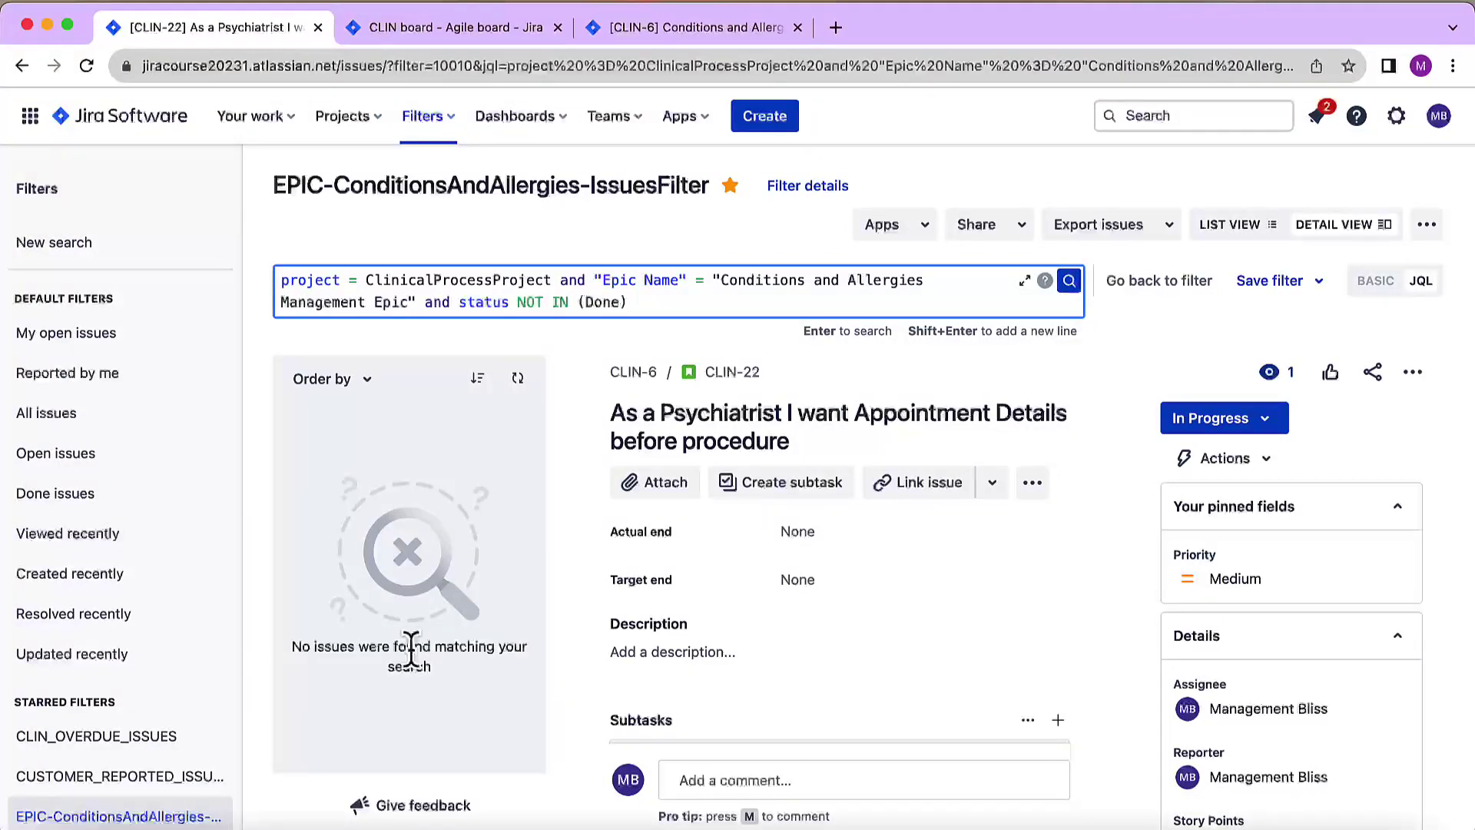
Copy the CLIN-6 epic's full Epic Name value from its details and return to the filter tab.
click(698, 30)
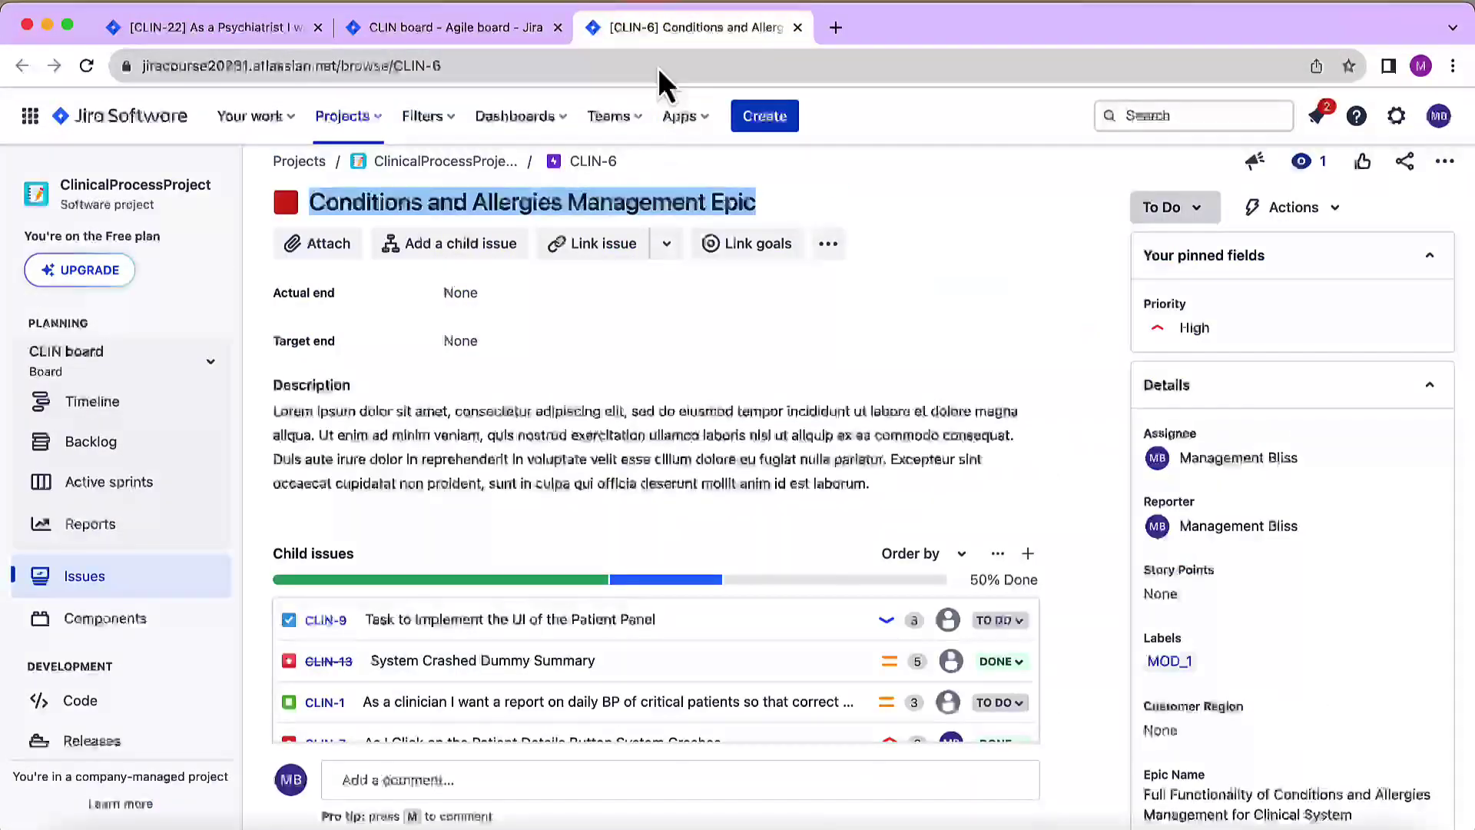
click(339, 207)
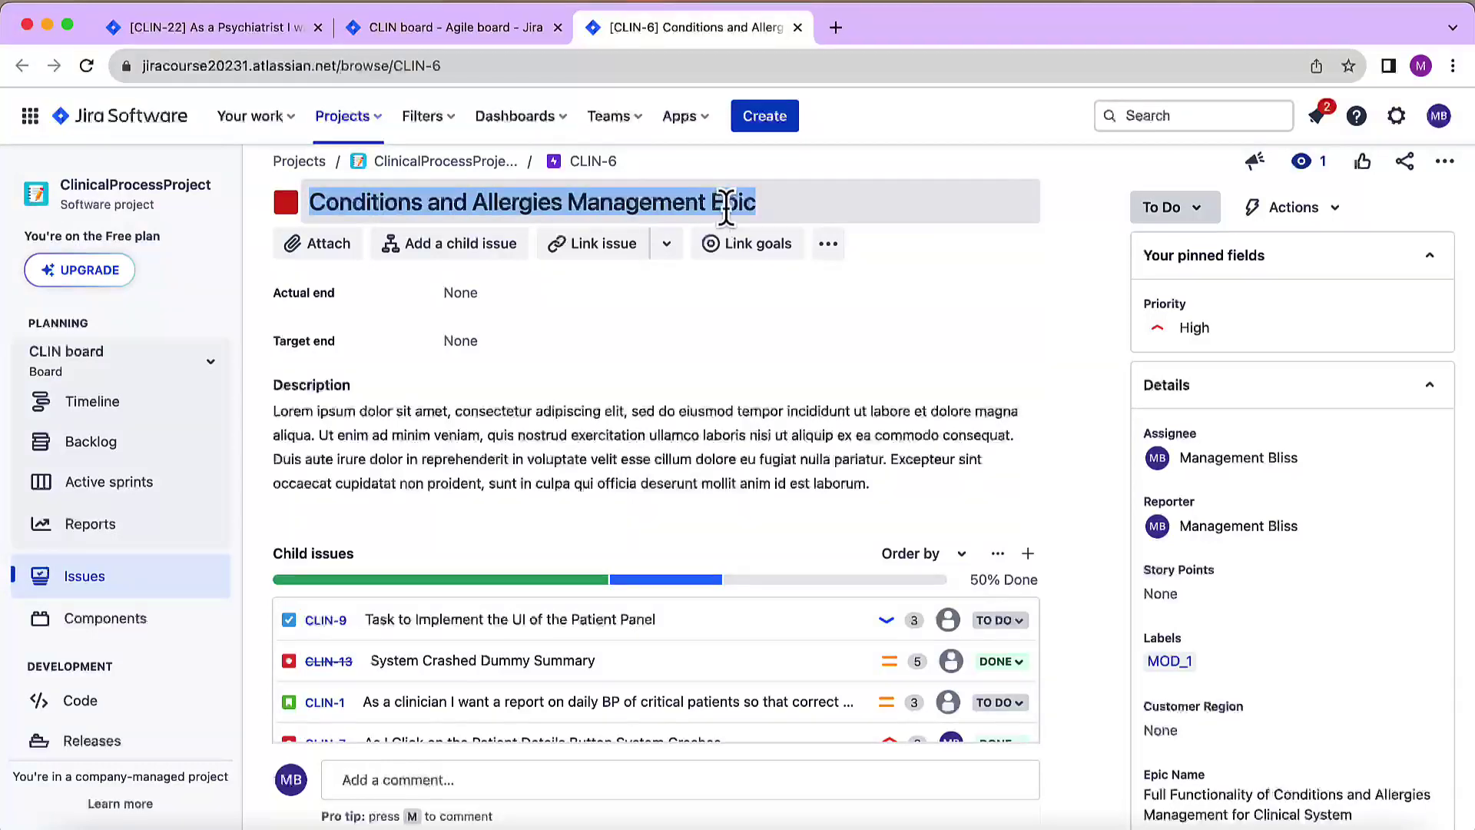
click(770, 204)
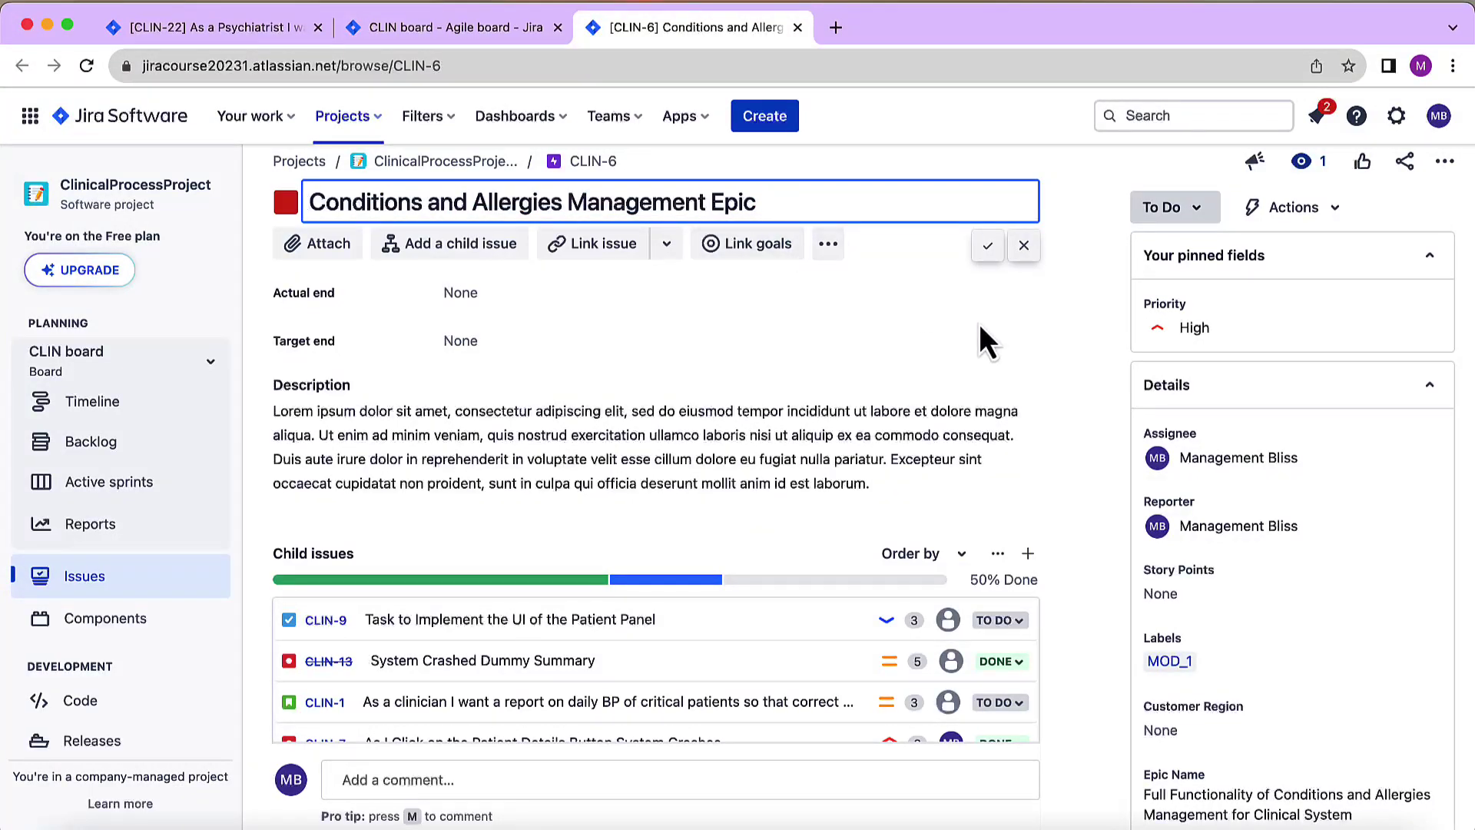
scroll(1113, 475, down, 4)
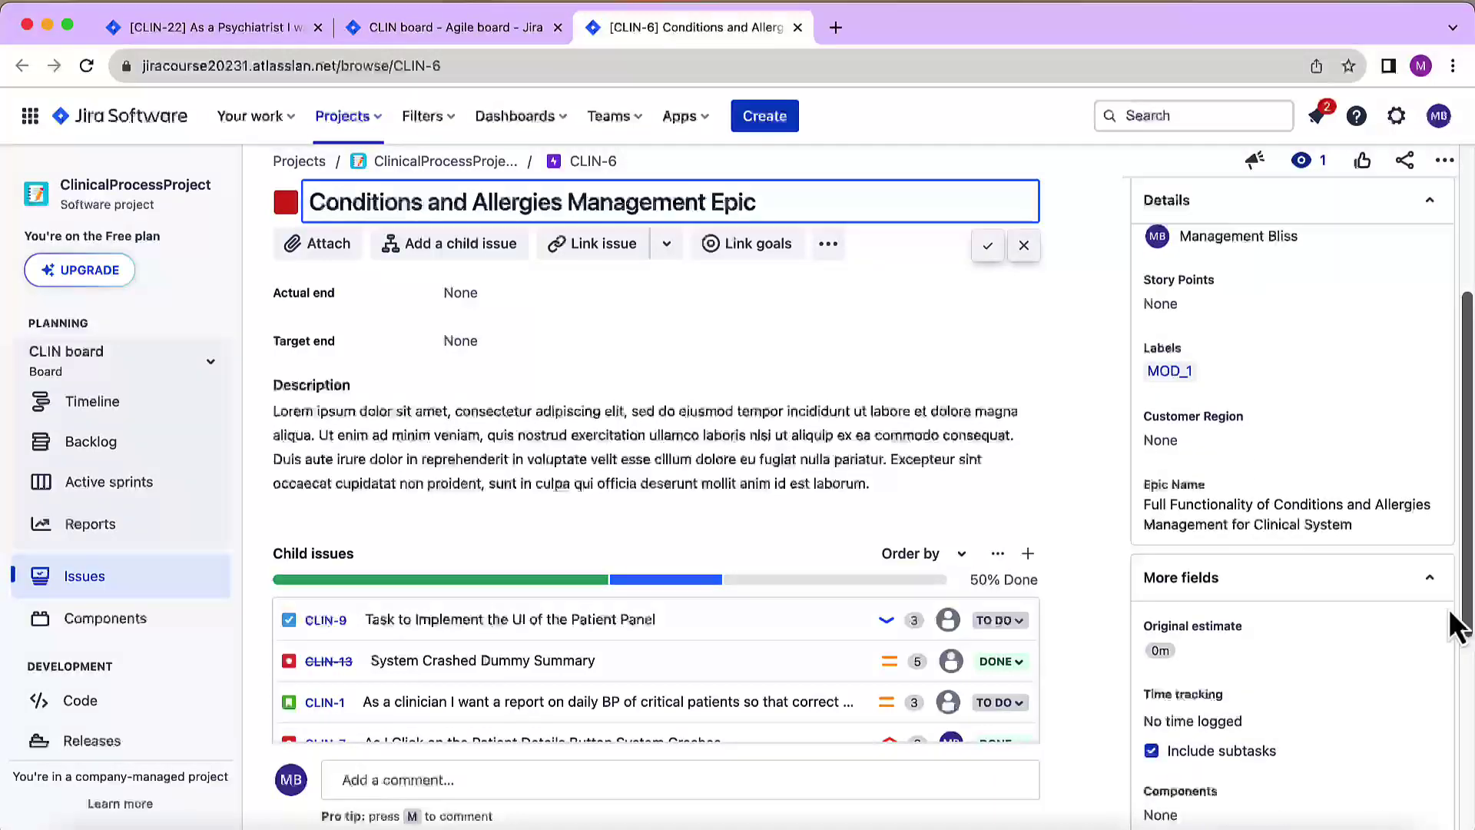
scroll(1340, 308, down, 2)
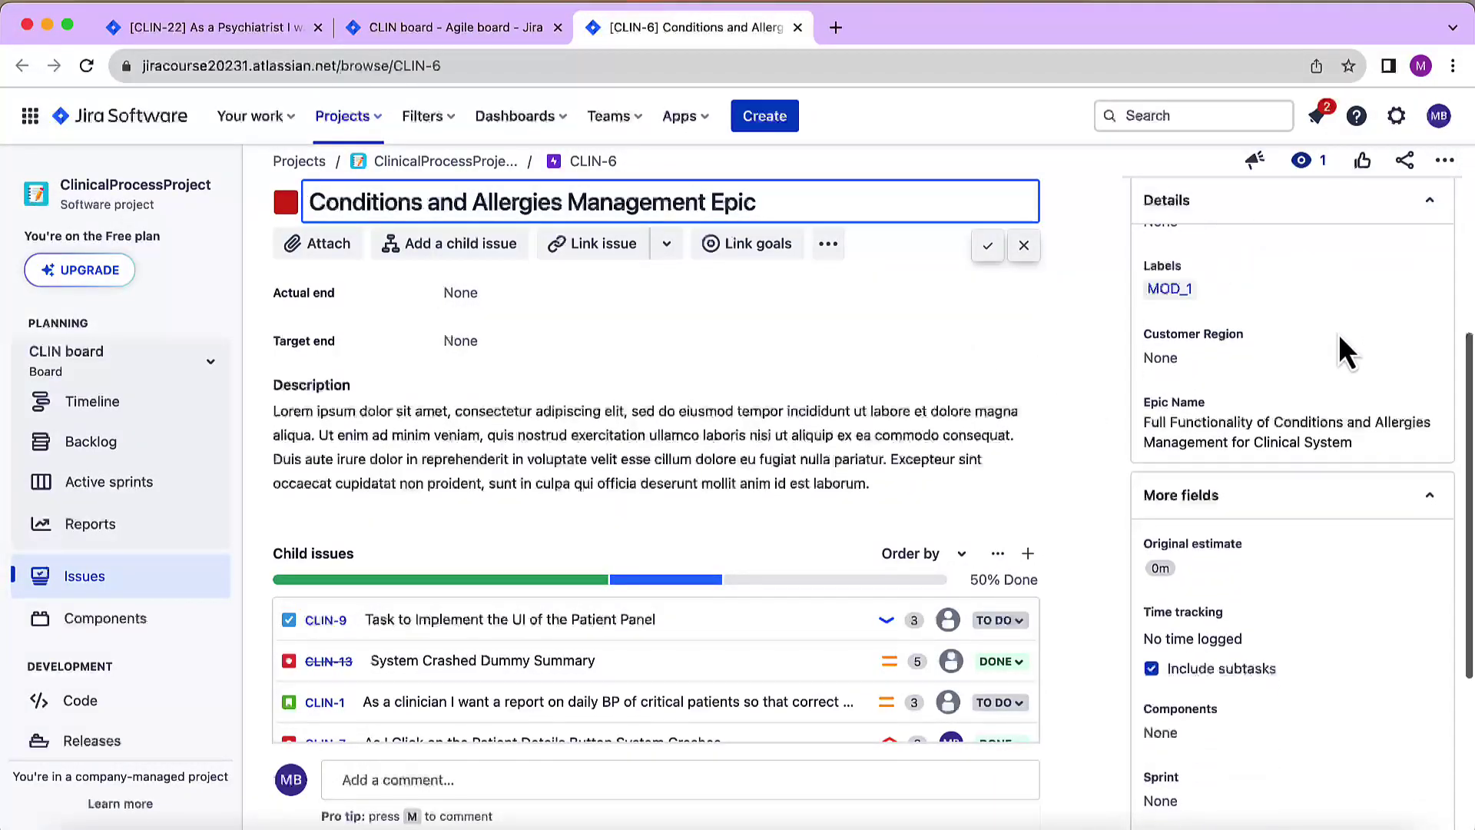
scroll(1338, 335, down, 1)
click(1085, 361)
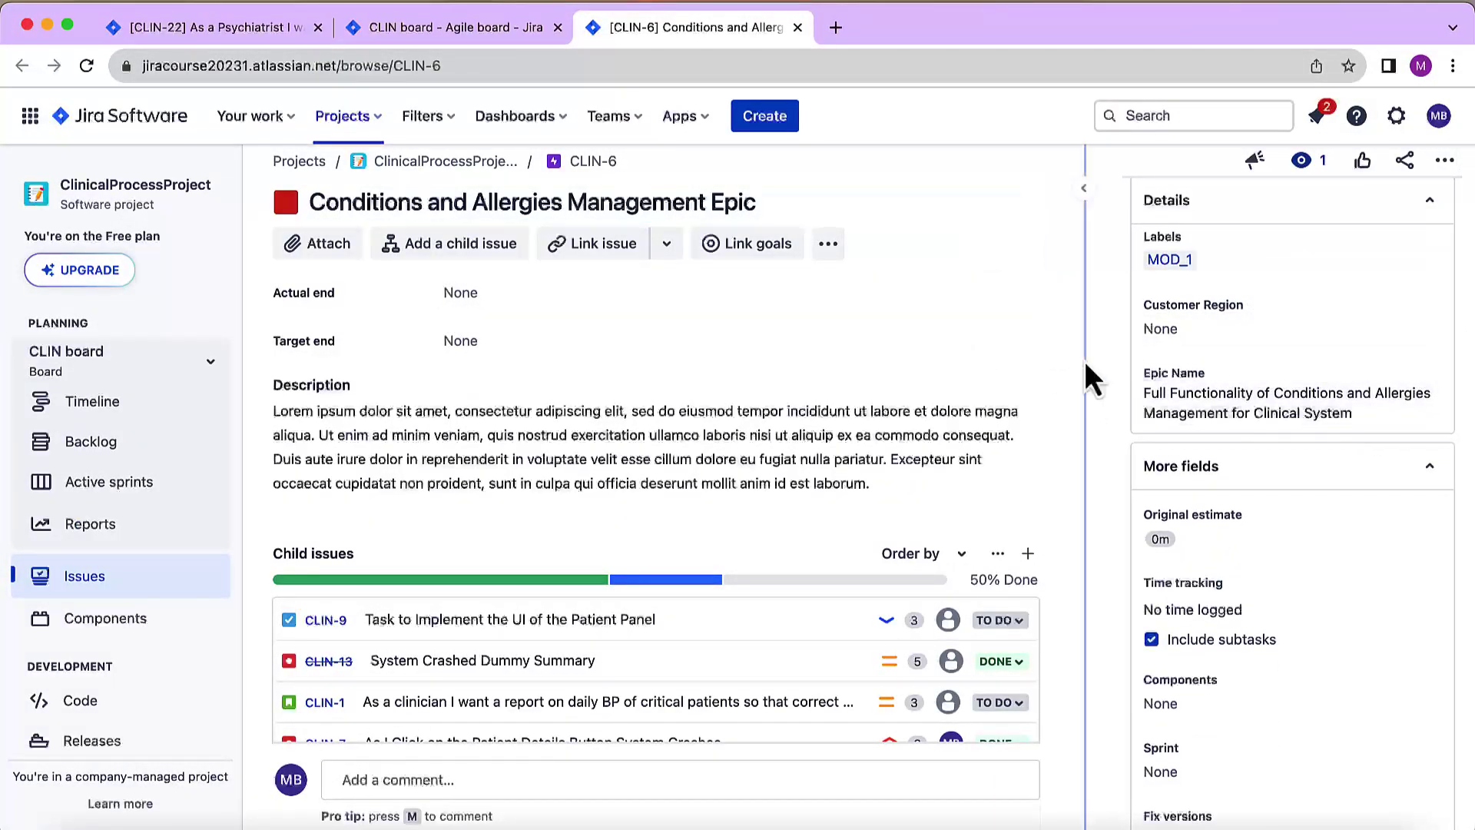
click(1186, 374)
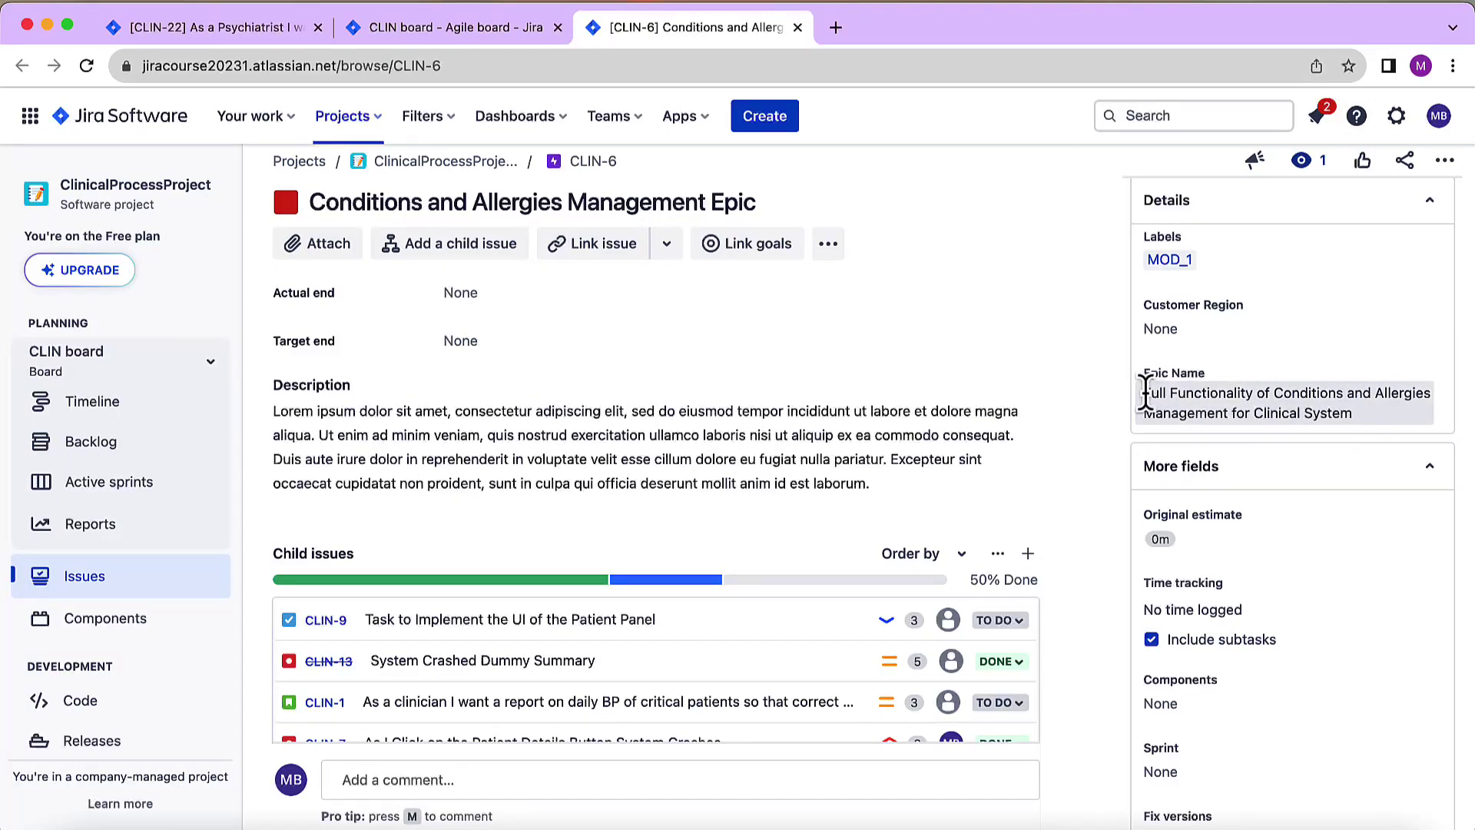
drag(1144, 392, 1362, 411)
key(super+c)
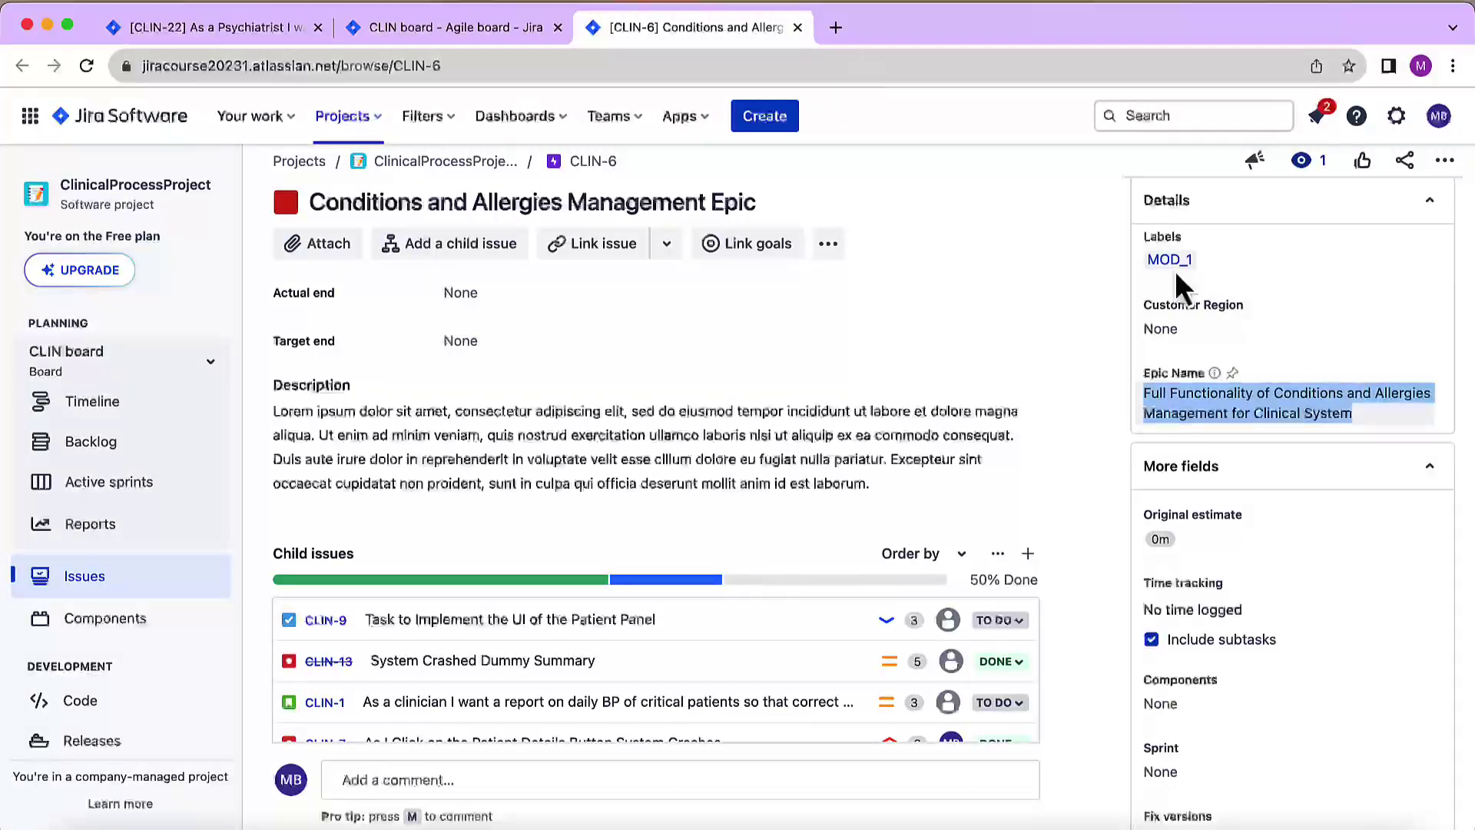
click(277, 21)
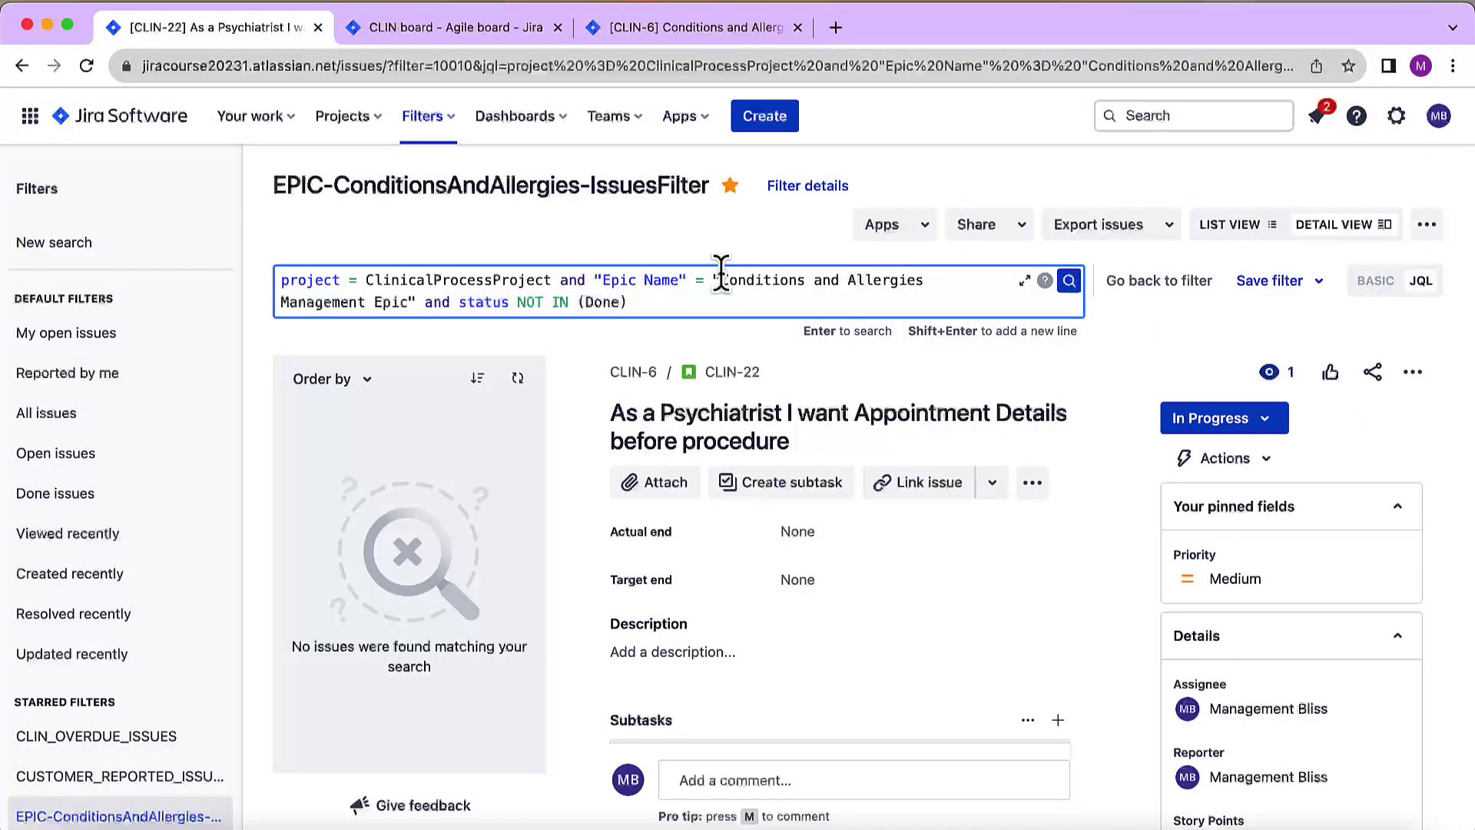
Set Epic Name to "Full Functionality of Conditions and Allergies Management for Clinical System" and rerun, returning CLIN-6.
drag(719, 280, 670, 303)
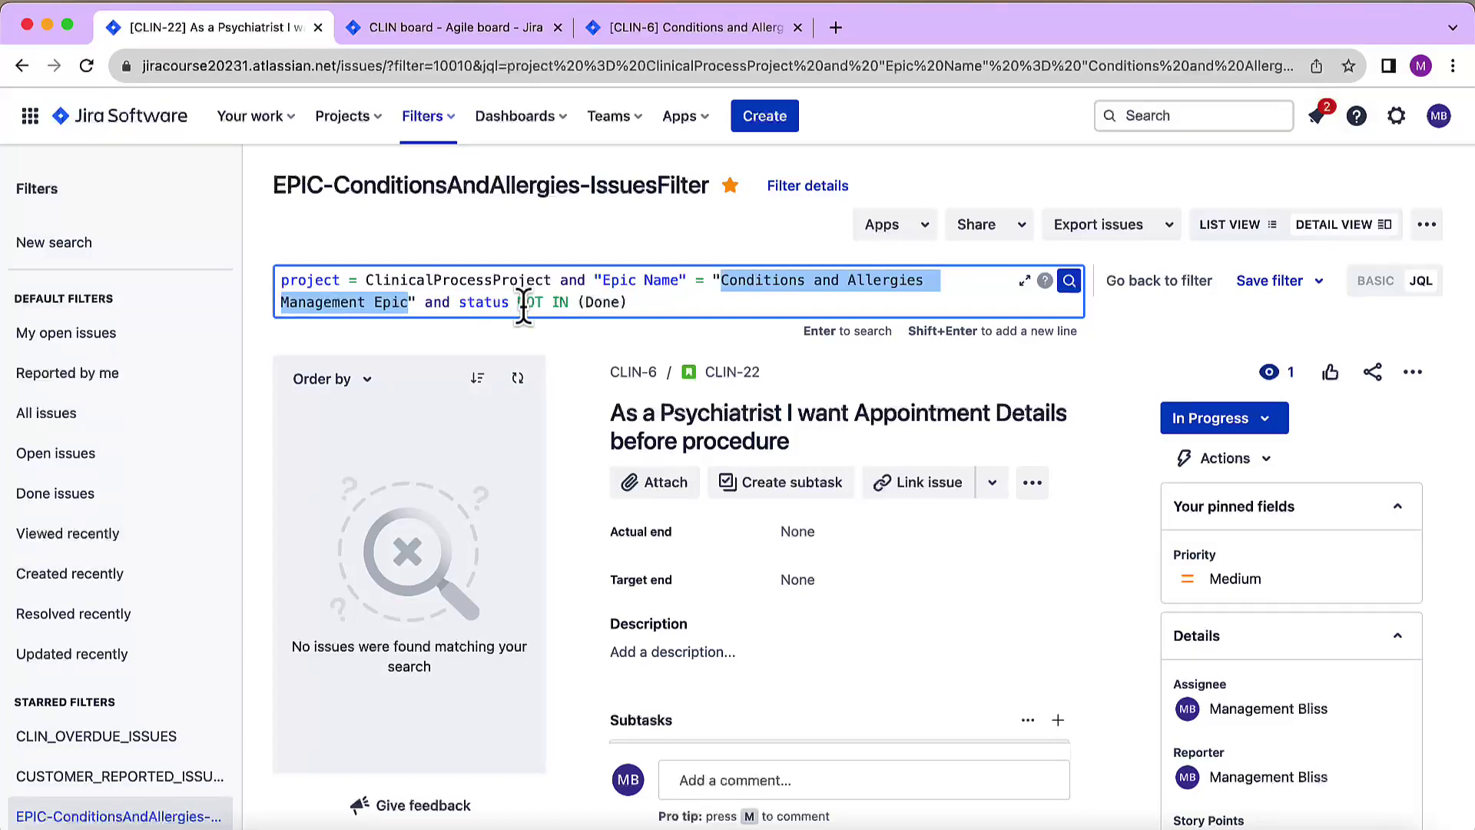
key(super+v)
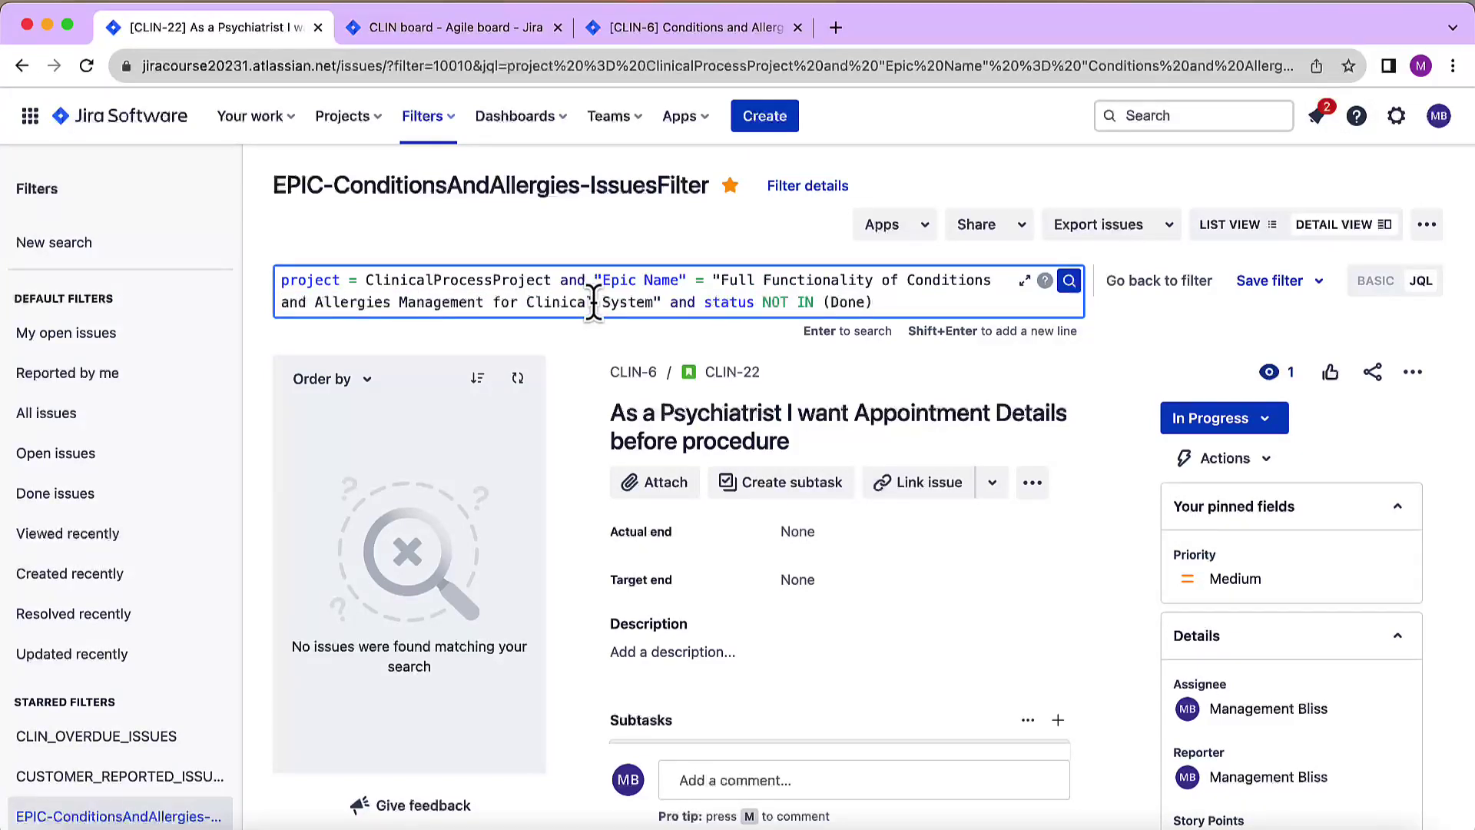
key(Return)
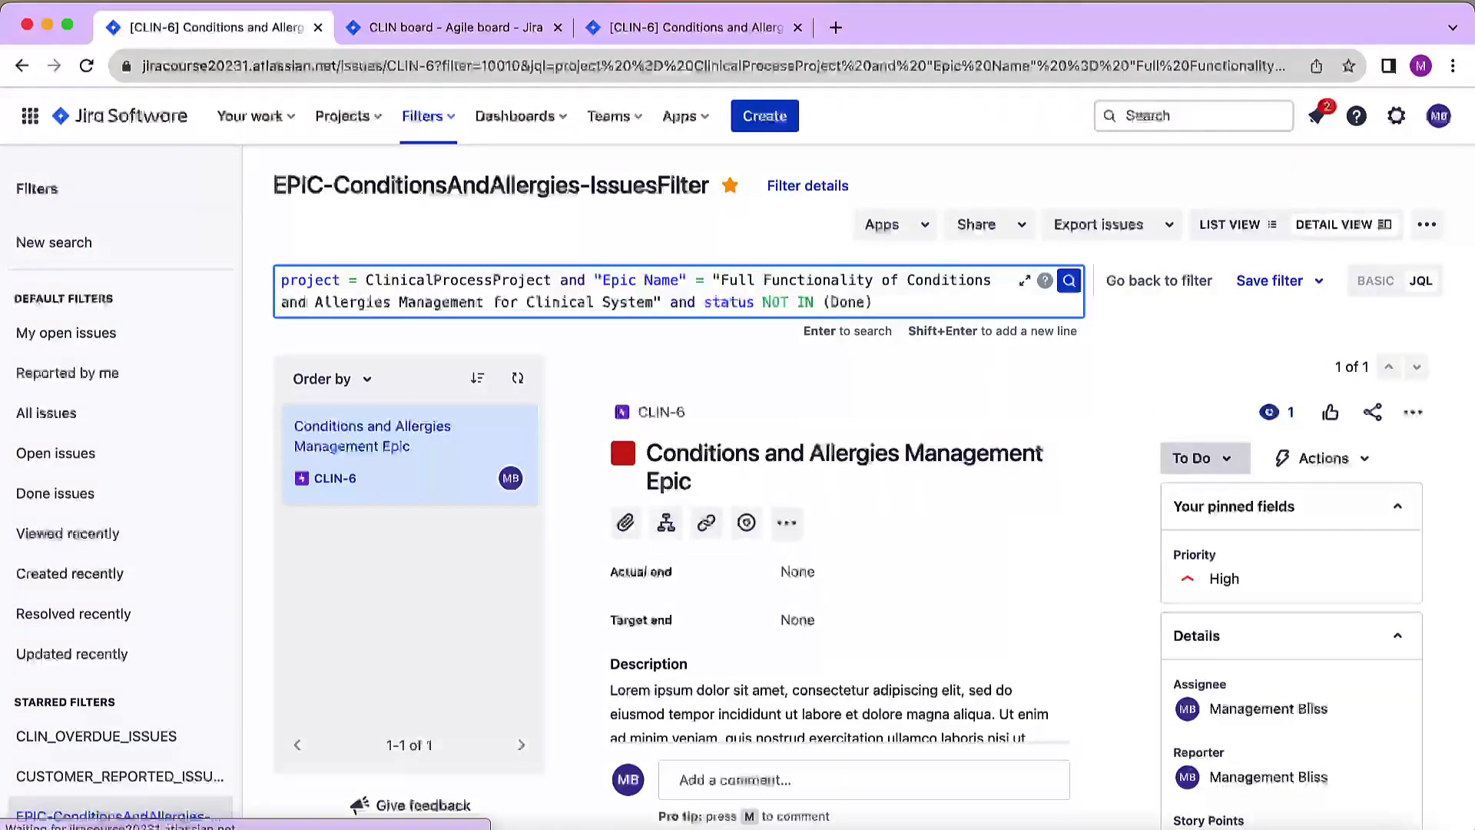
scroll(741, 509, down, 3)
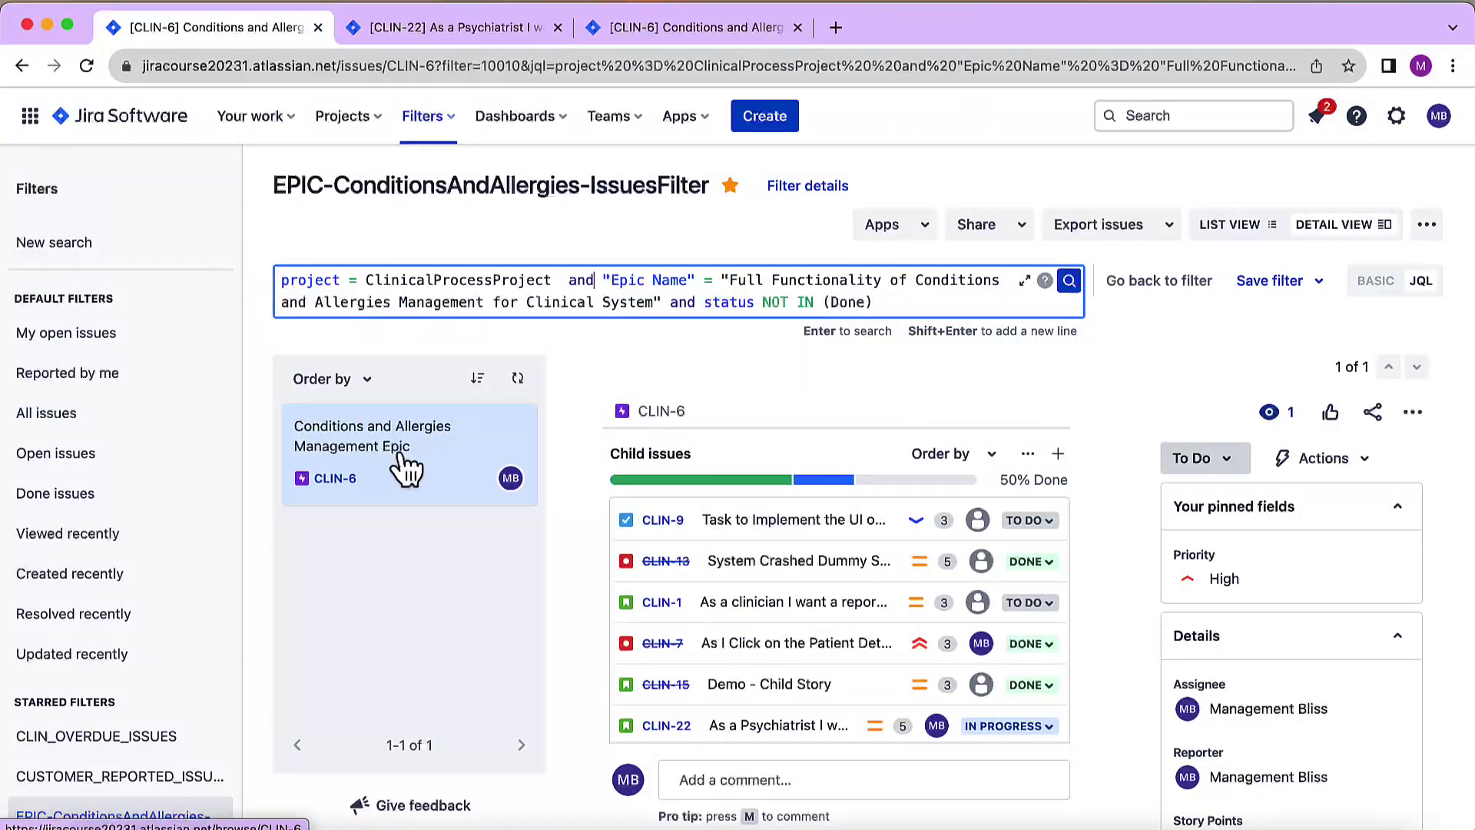
scroll(660, 526, up, 3)
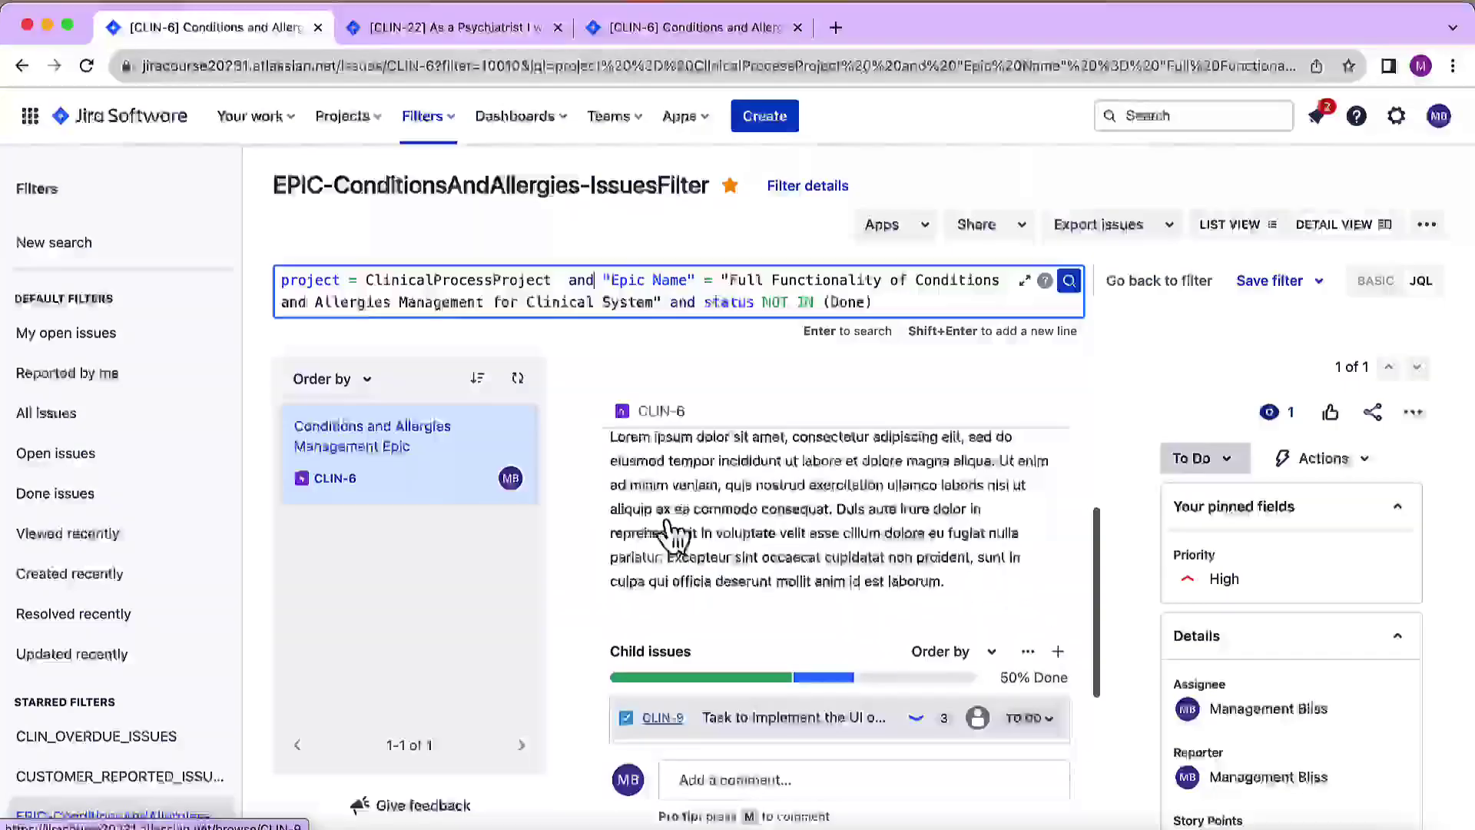
scroll(664, 518, down, 1)
scroll(665, 518, down, 2)
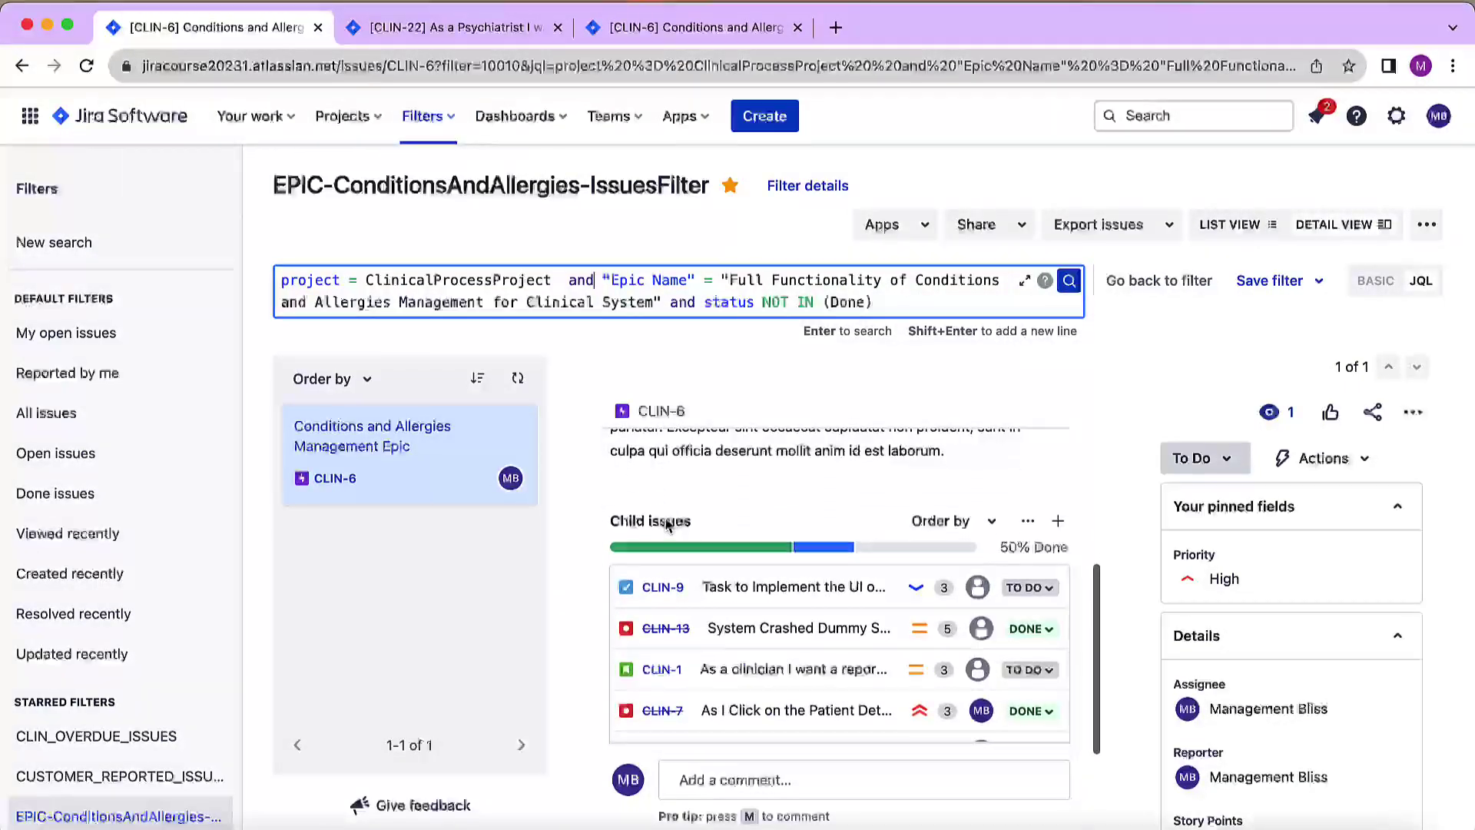
scroll(665, 519, up, 2)
scroll(667, 525, down, 1)
scroll(665, 524, down, 3)
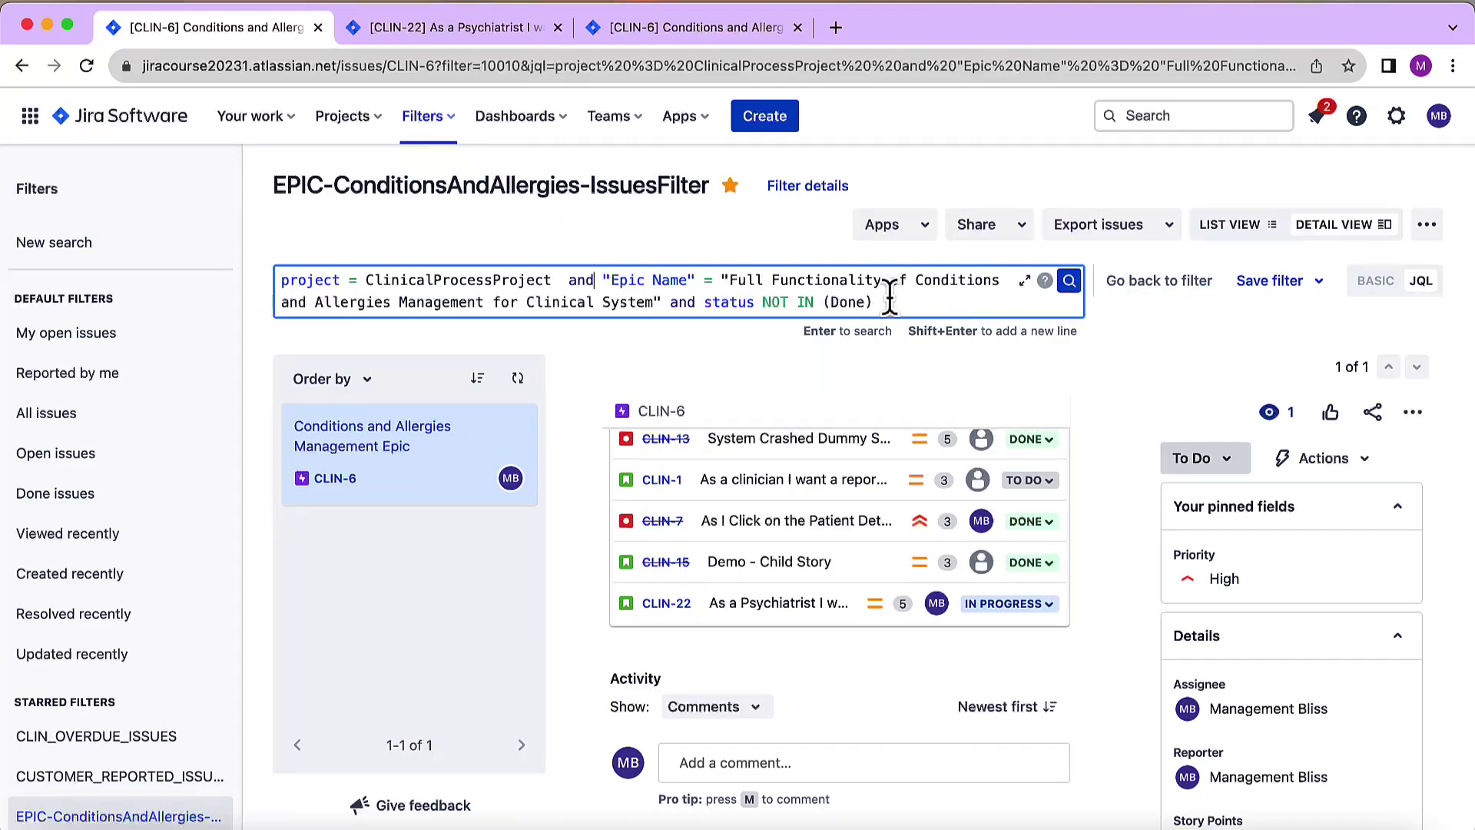
Copy the Epic Name JQL and open the all-filters list in a new tab.
drag(876, 302, 204, 277)
key(ctrl+c)
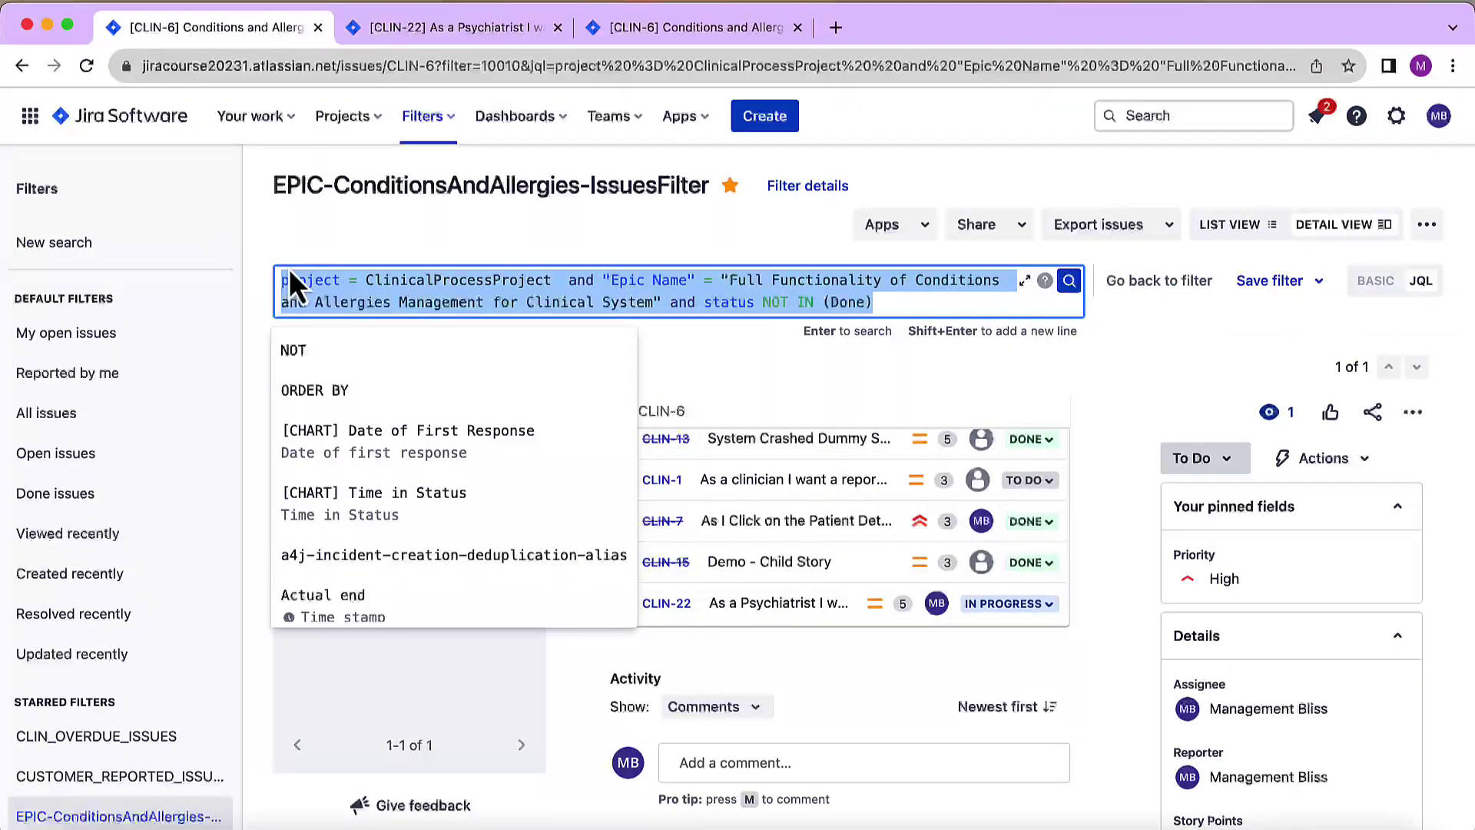
click(434, 121)
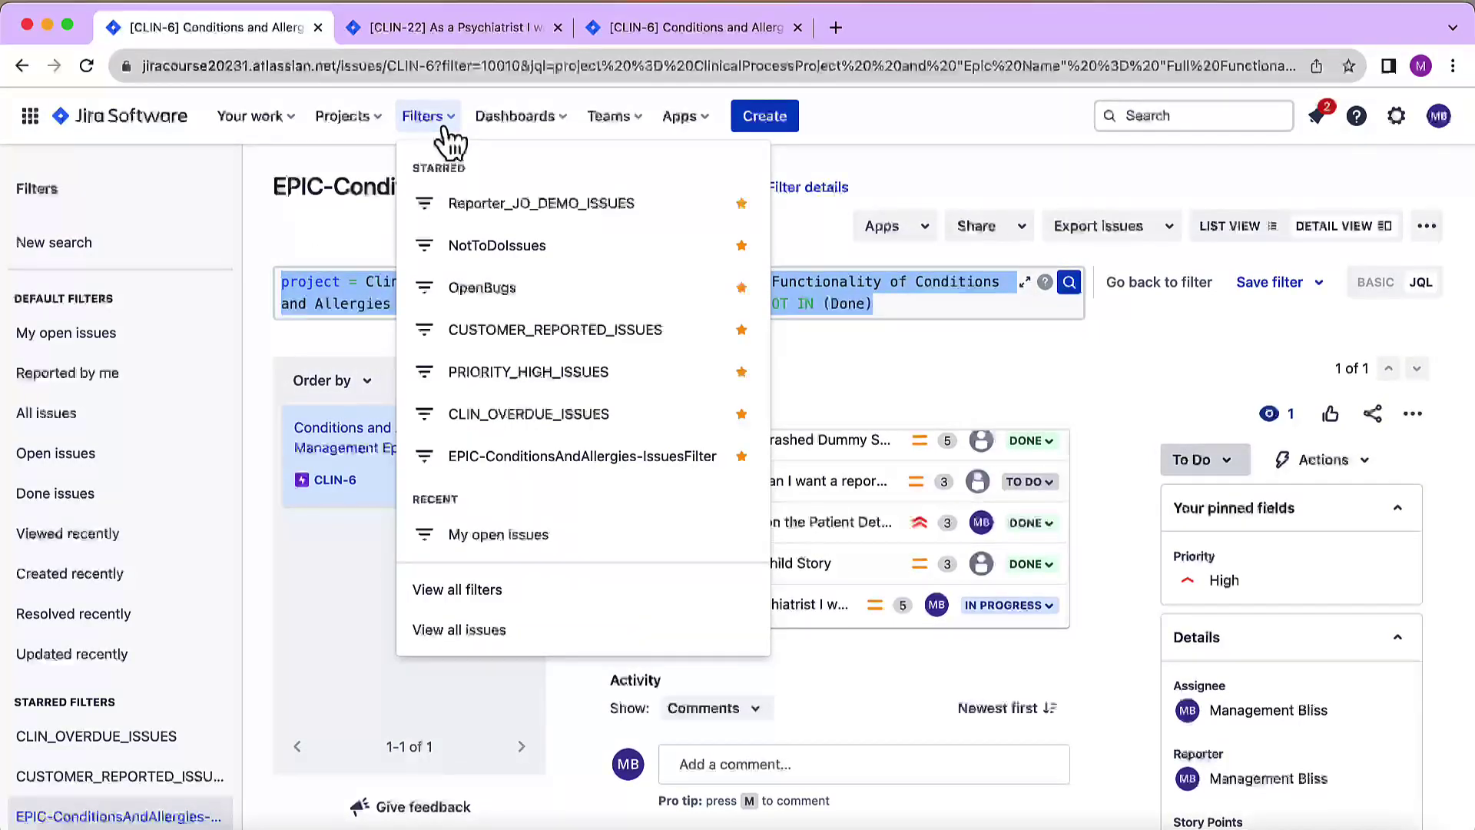
right_click(499, 589)
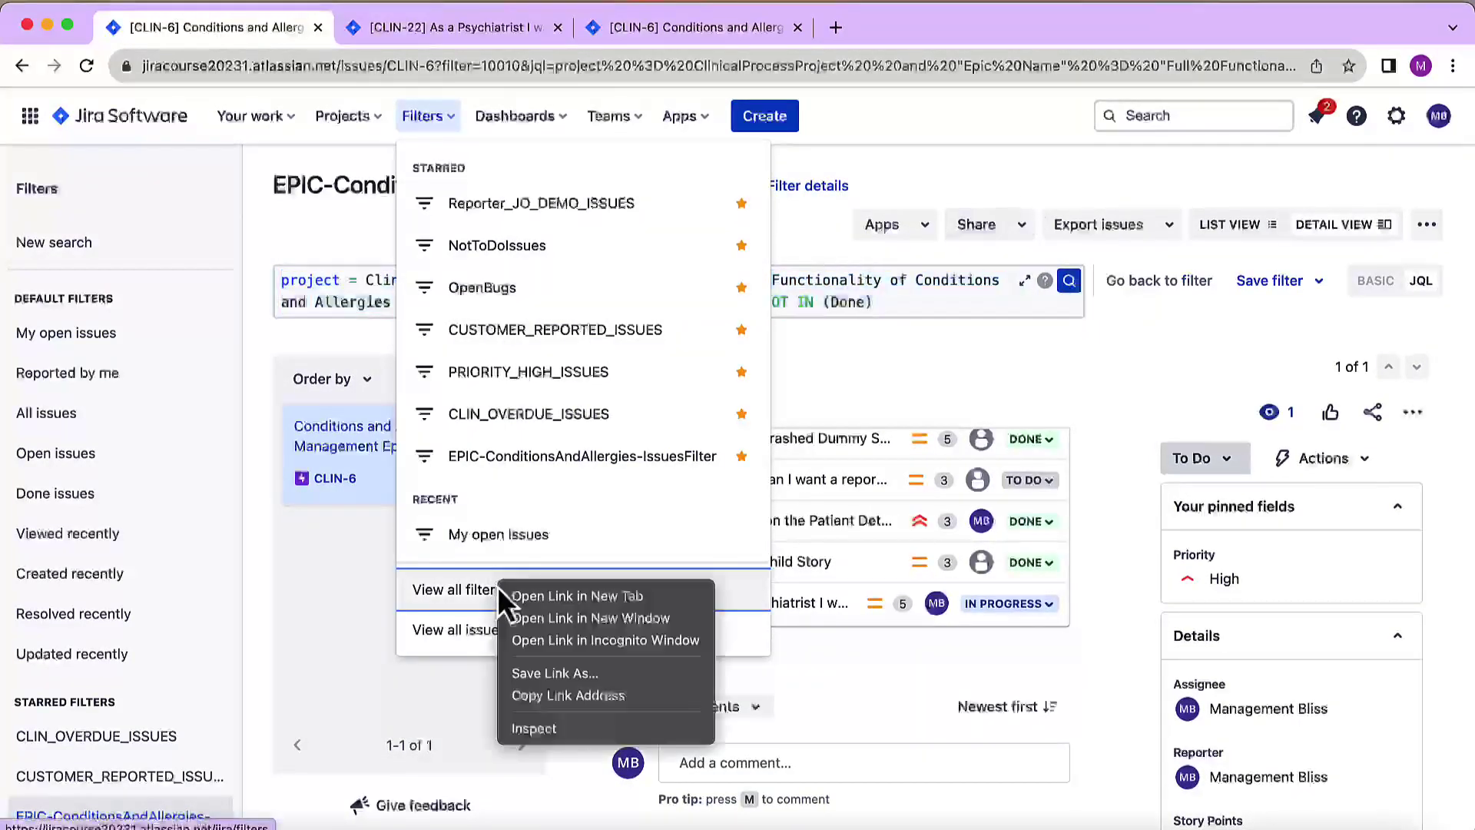
click(549, 595)
click(698, 26)
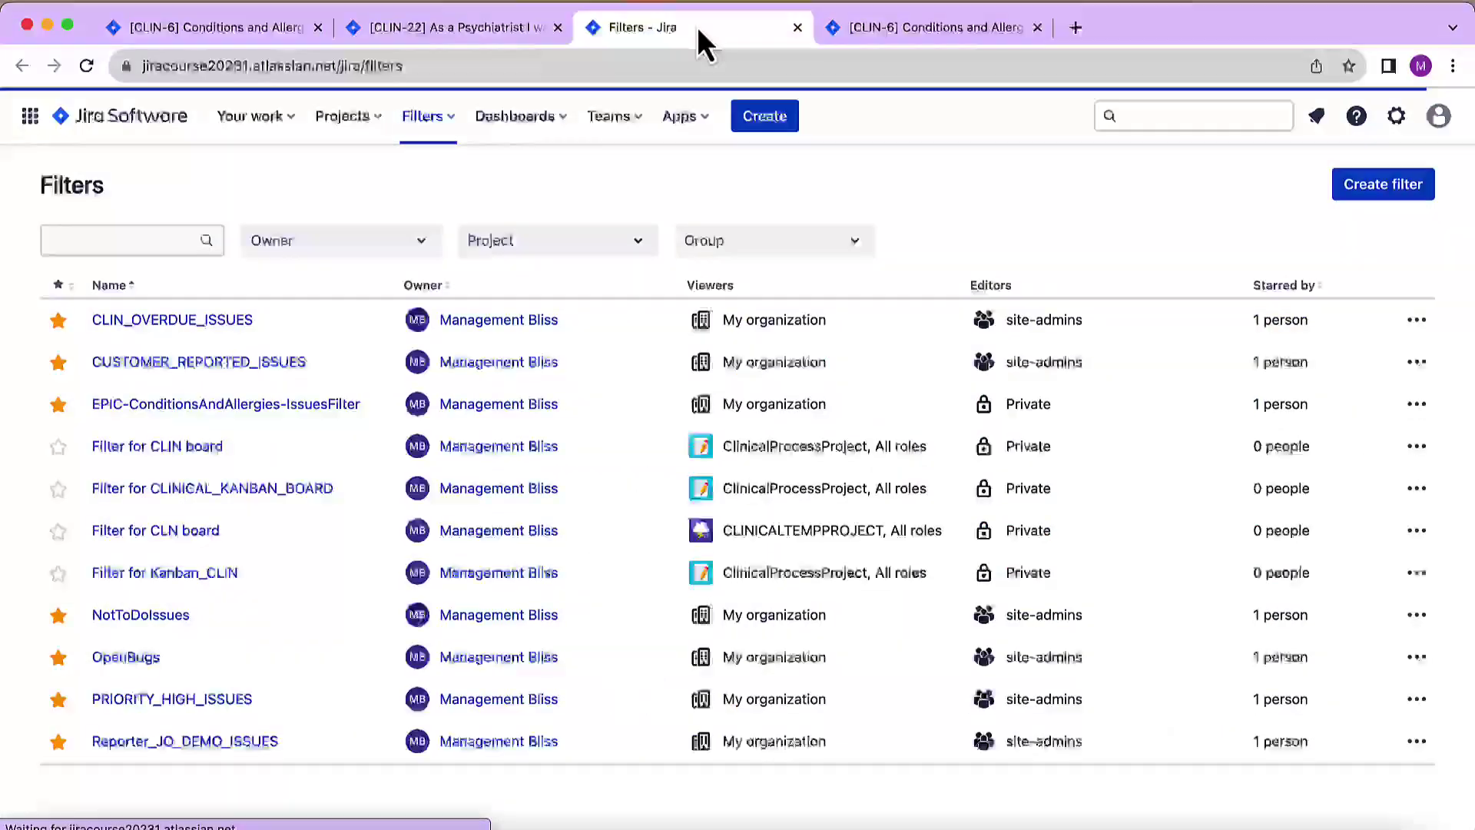
Create a new filter with the pasted Epic Name query, run it, and start saving it.
click(1386, 187)
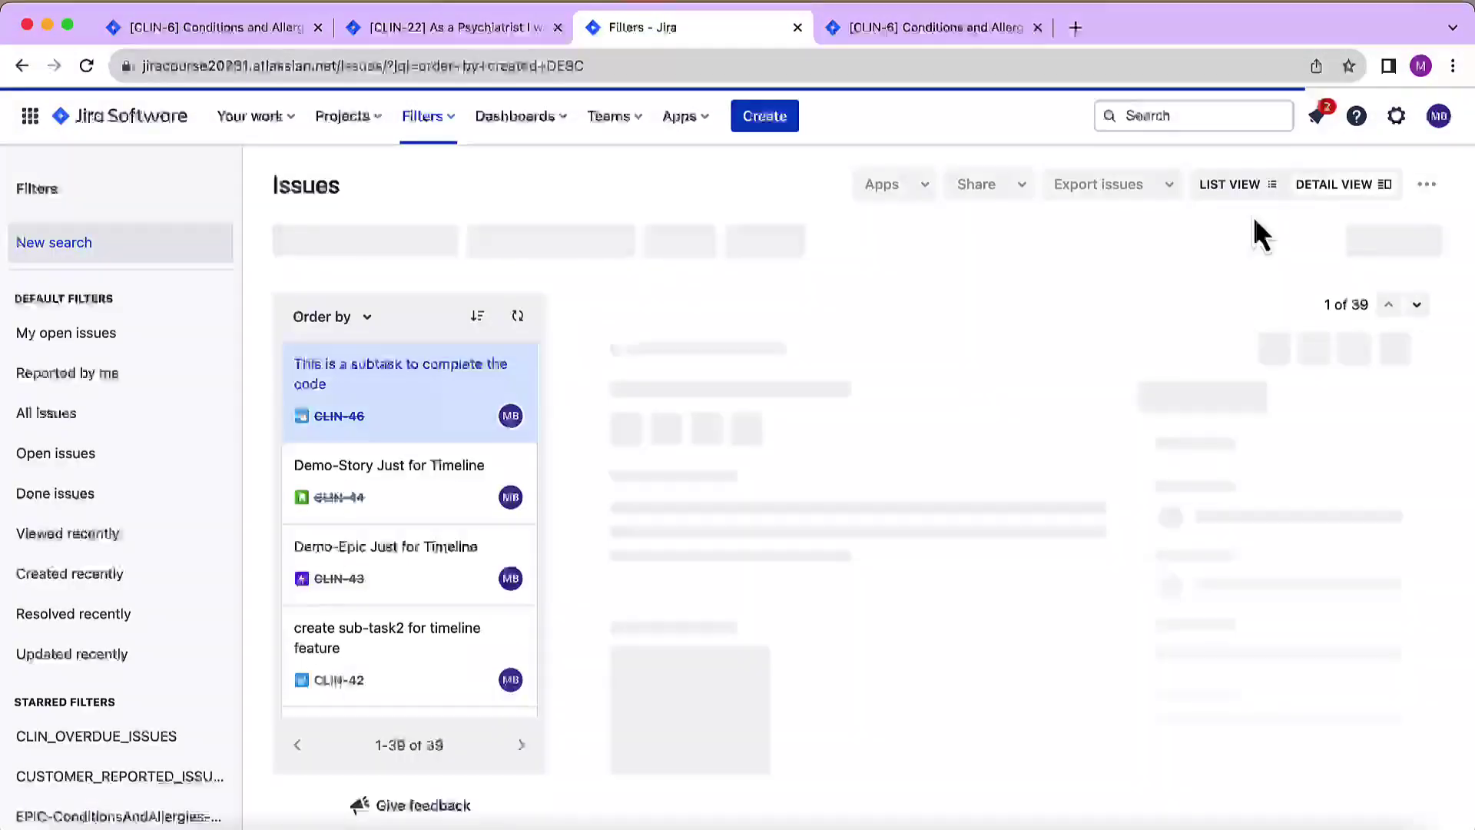
triple_click(768, 247)
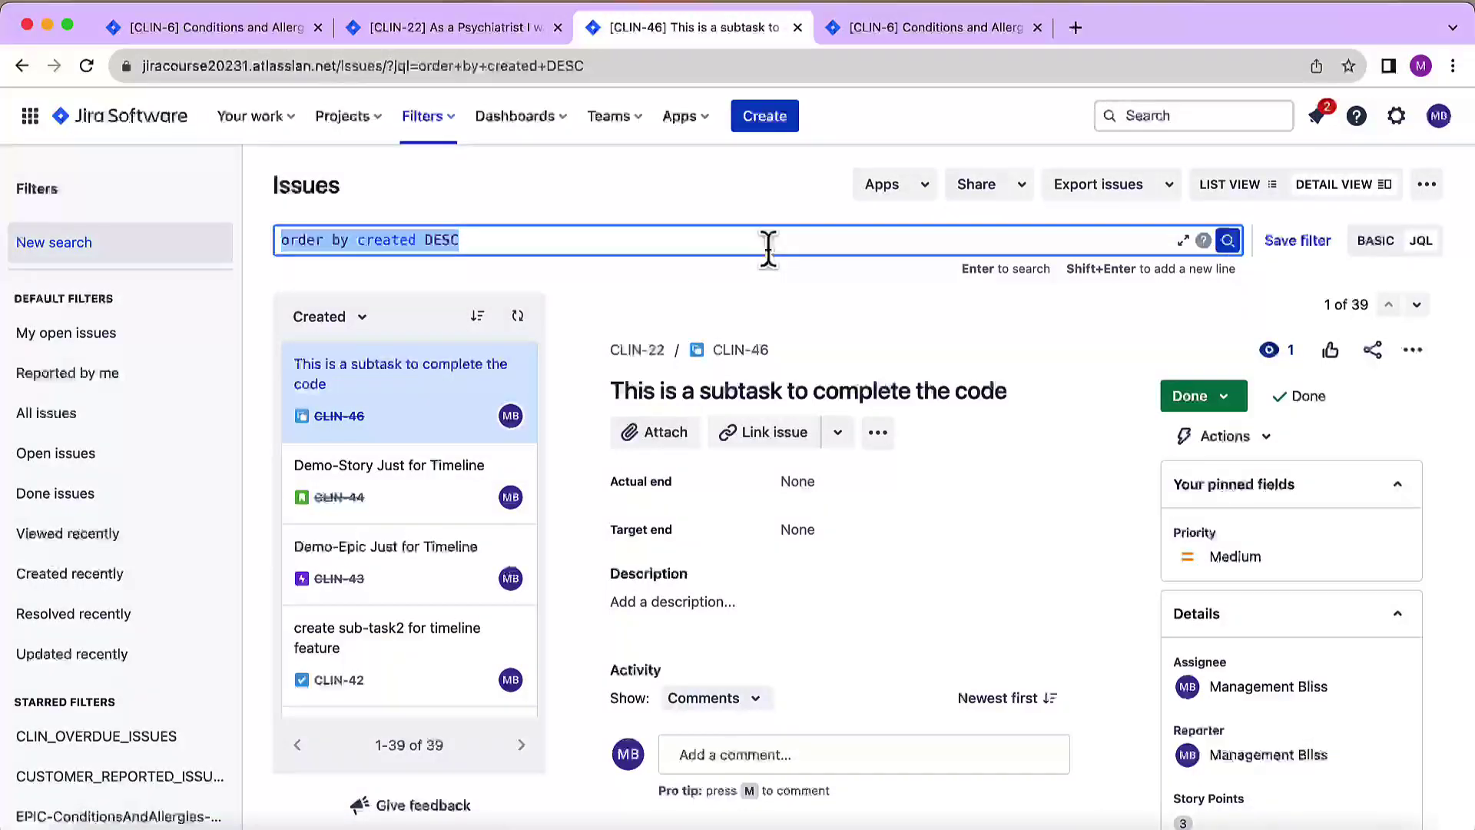
key(ctrl+v)
click(1228, 241)
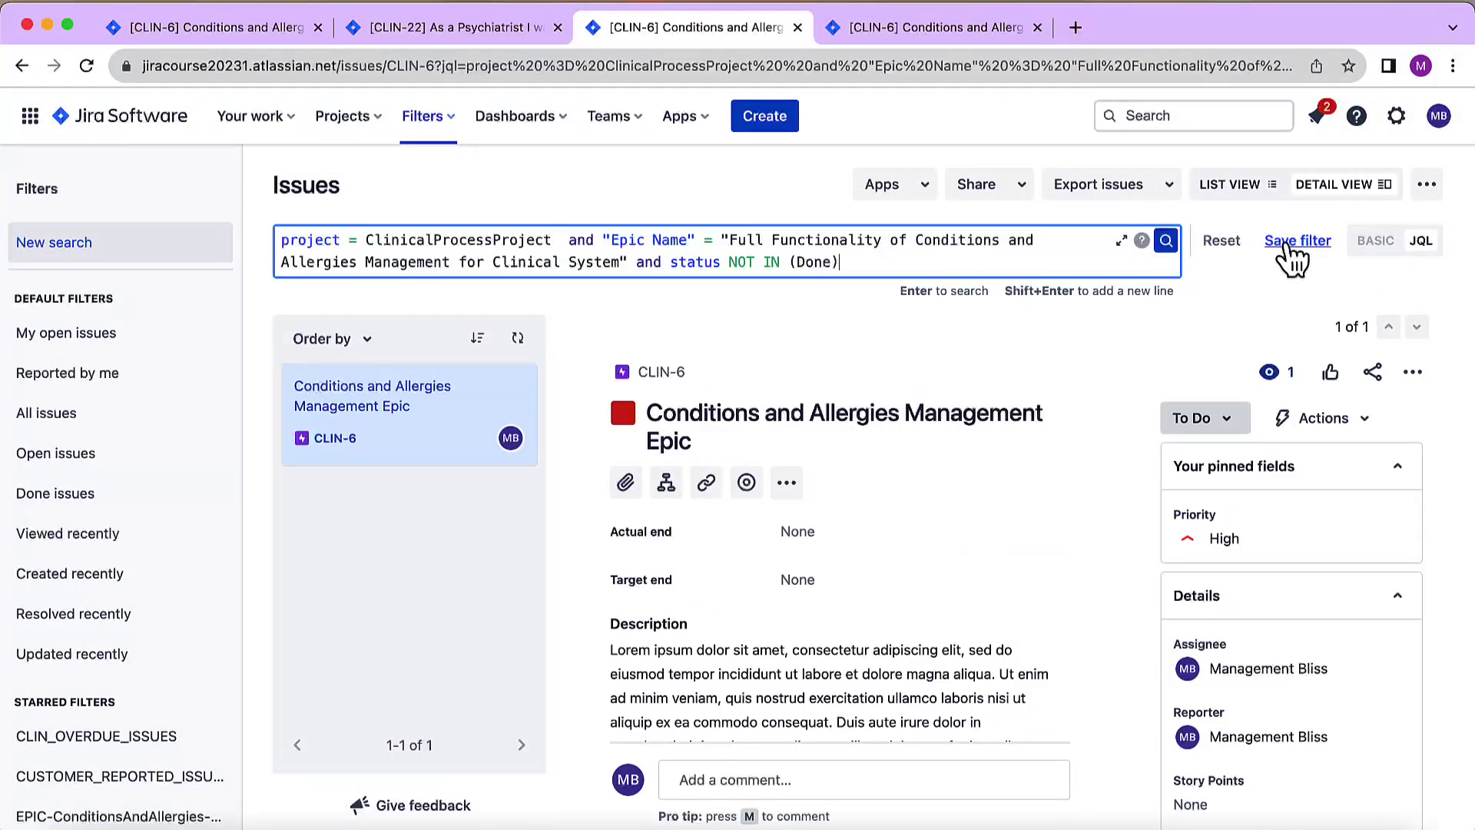
click(1285, 244)
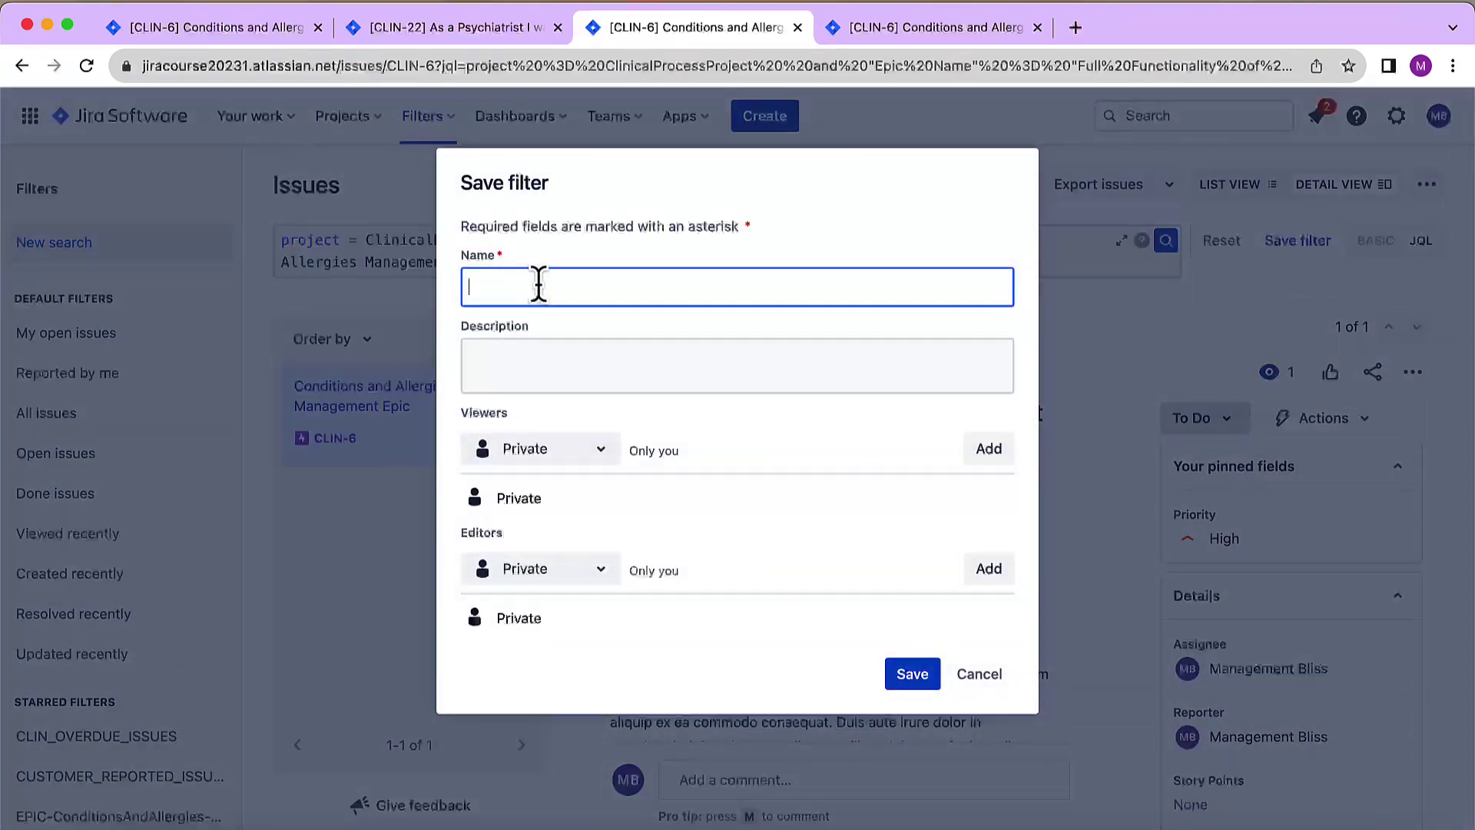